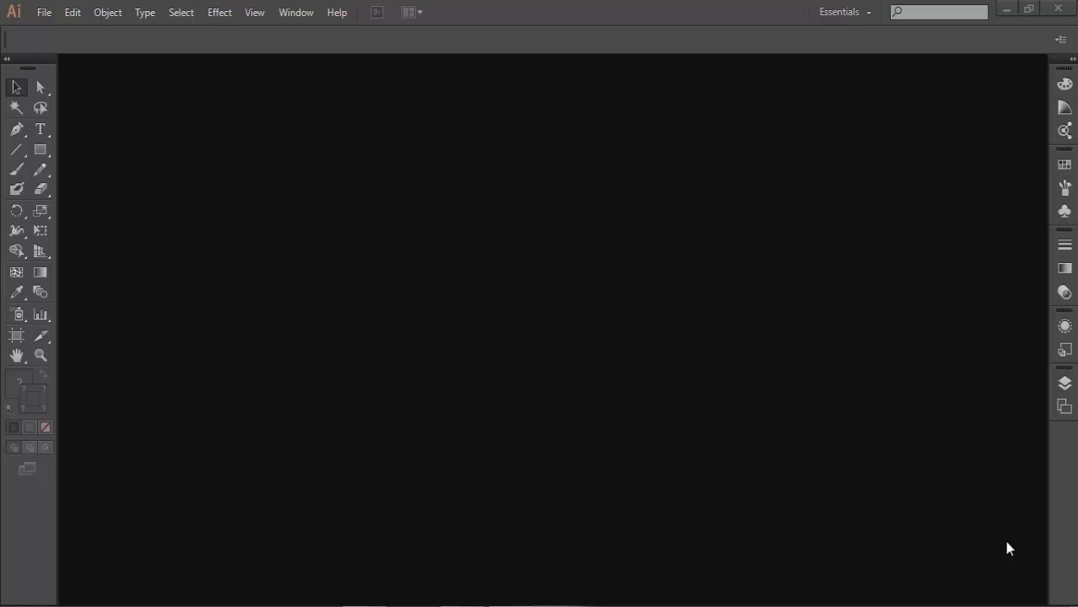
click(44, 14)
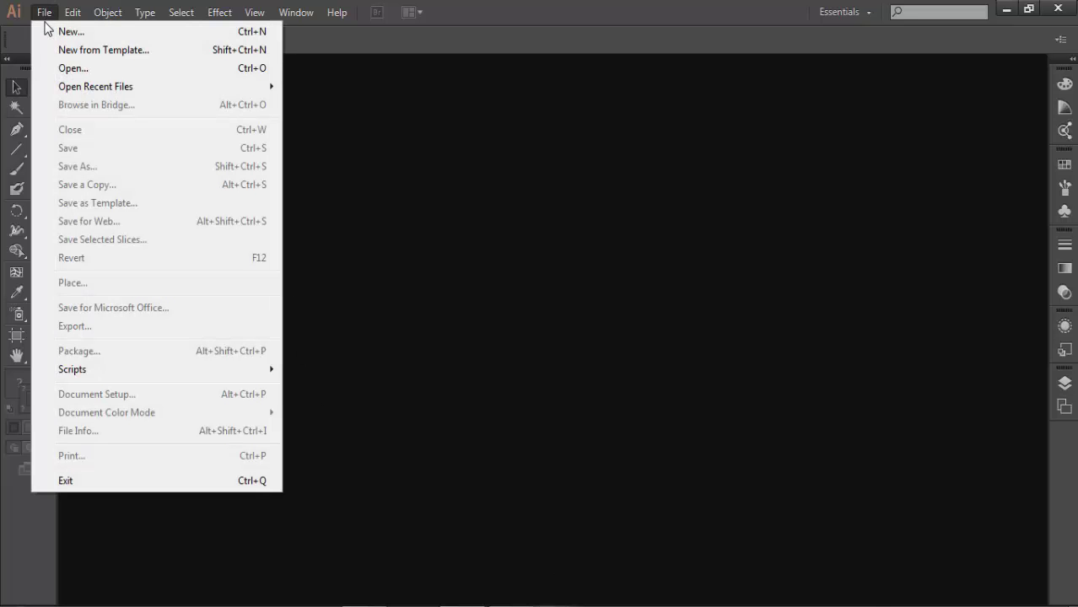
click(52, 31)
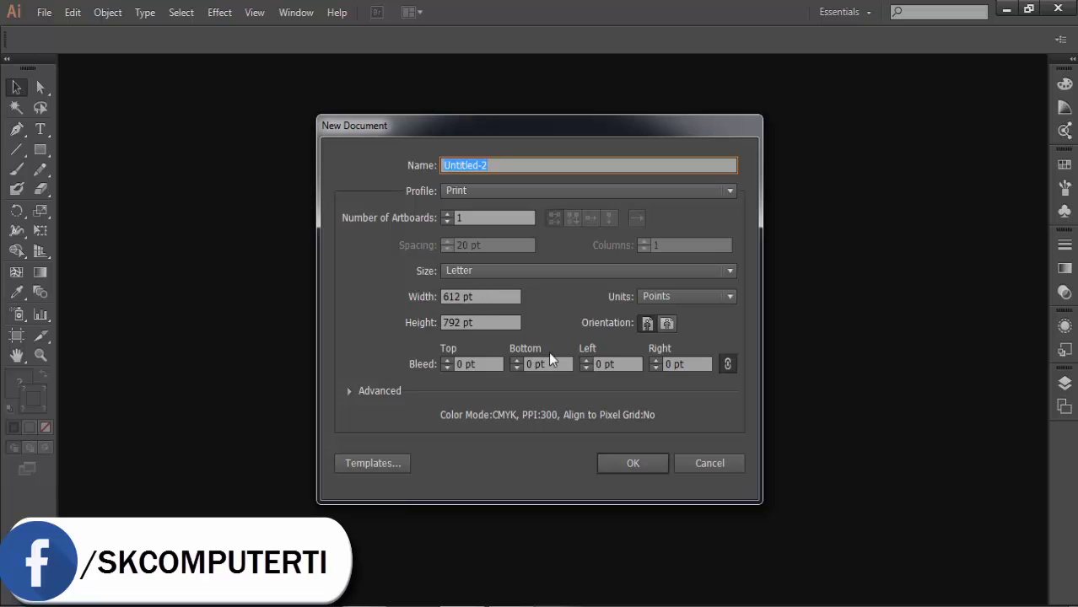
click(697, 463)
click(255, 19)
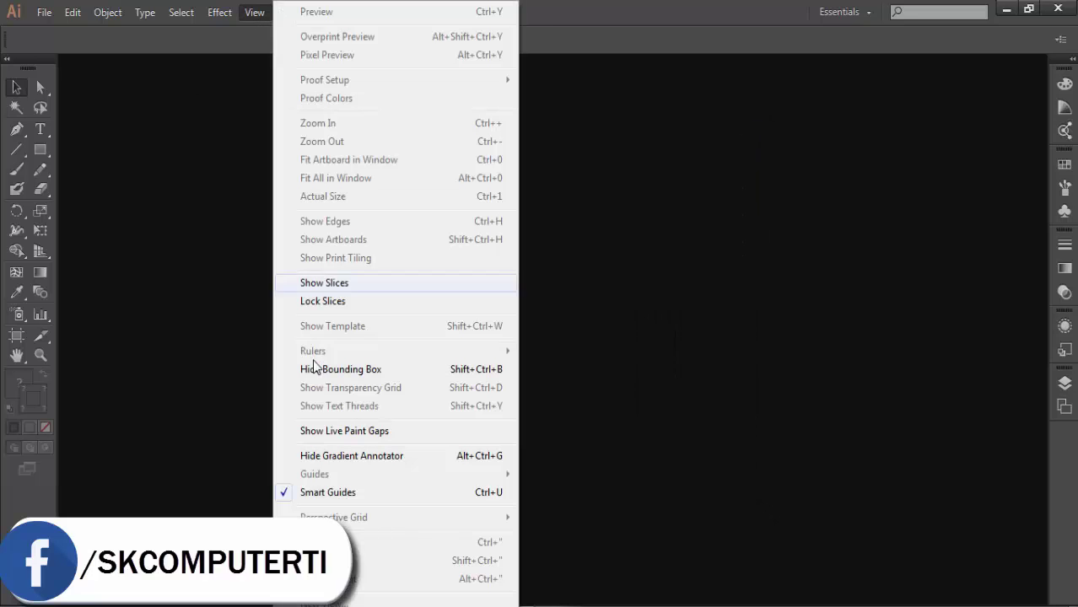
Create a new single-artboard Print document in Letter size, 612 x 792 pt, portrait orientation
click(44, 12)
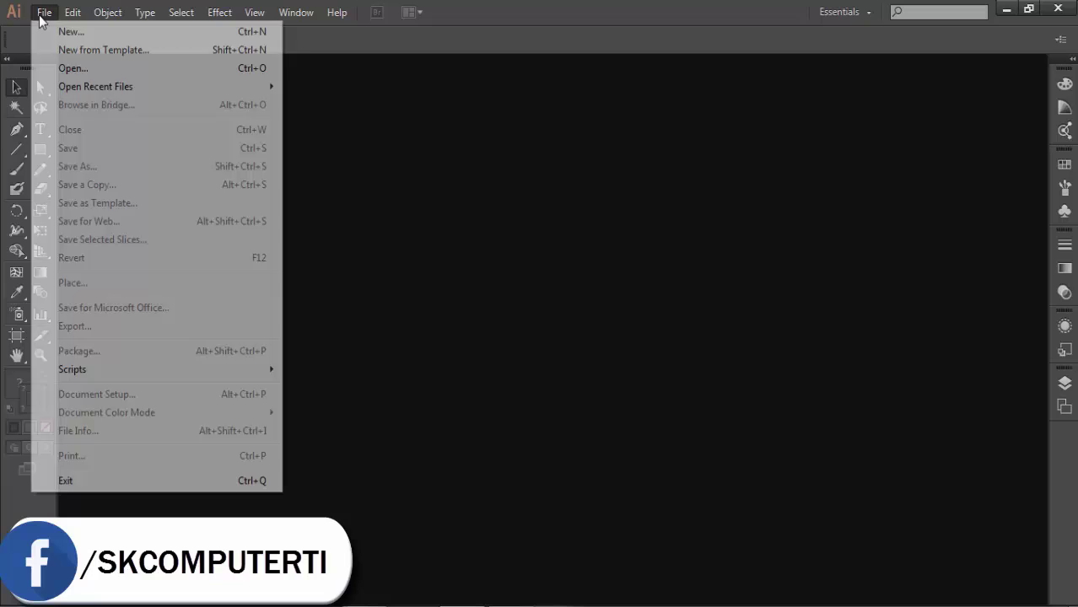
click(44, 12)
click(44, 12)
click(71, 32)
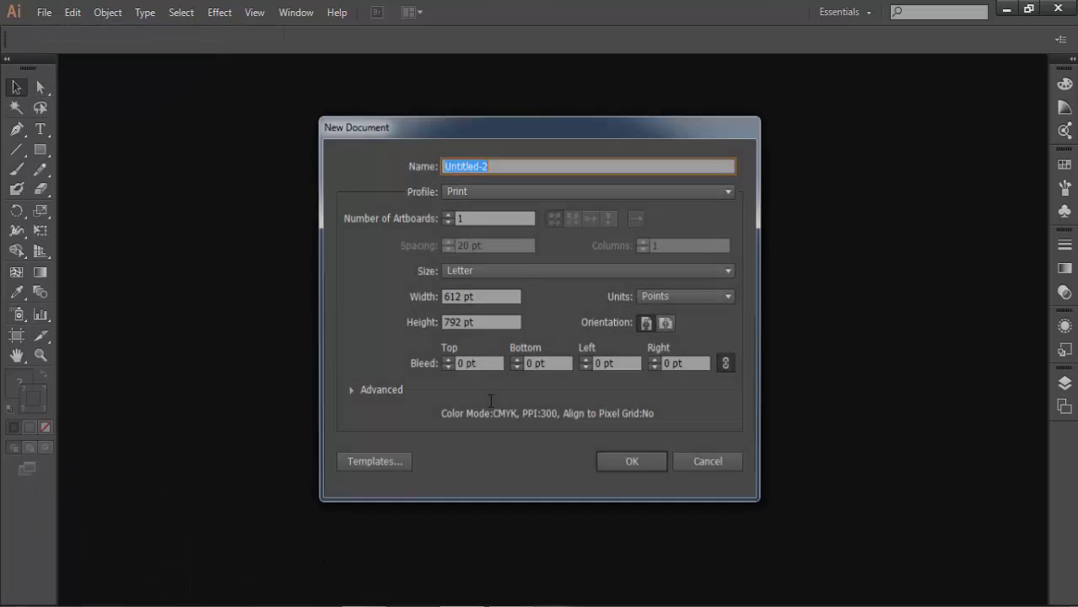
click(634, 459)
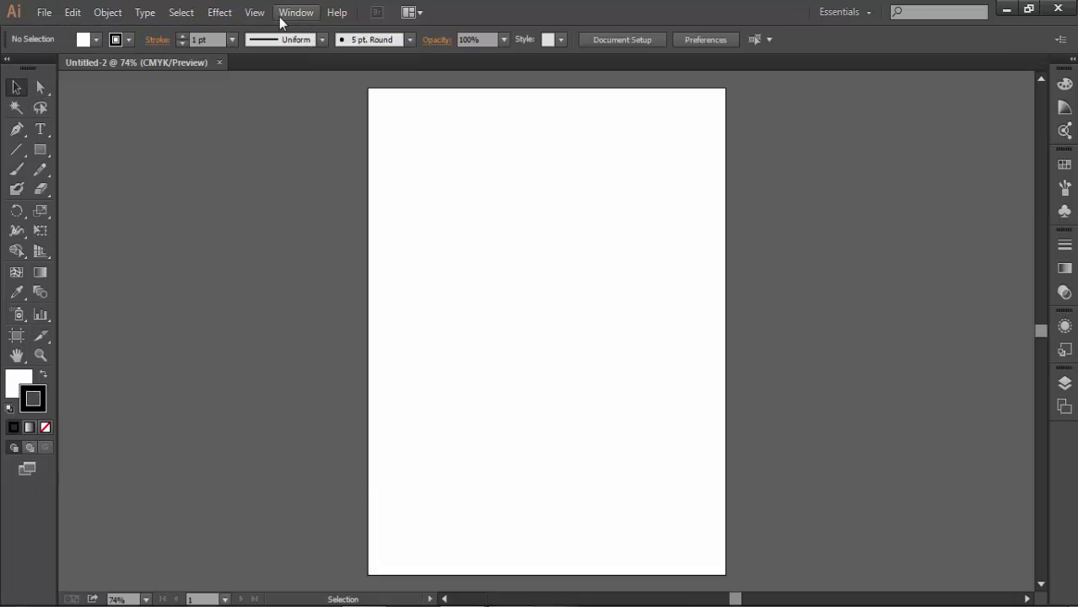
Show the rulers in the new document and set their units to inches
click(255, 12)
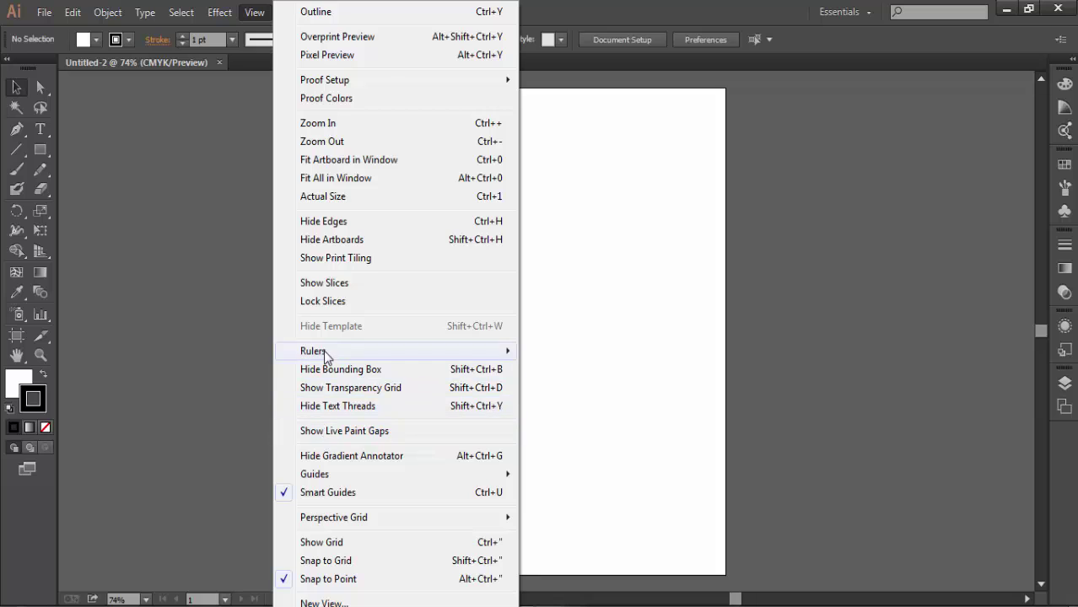
mouse_move(325, 352)
click(552, 352)
right_click(430, 85)
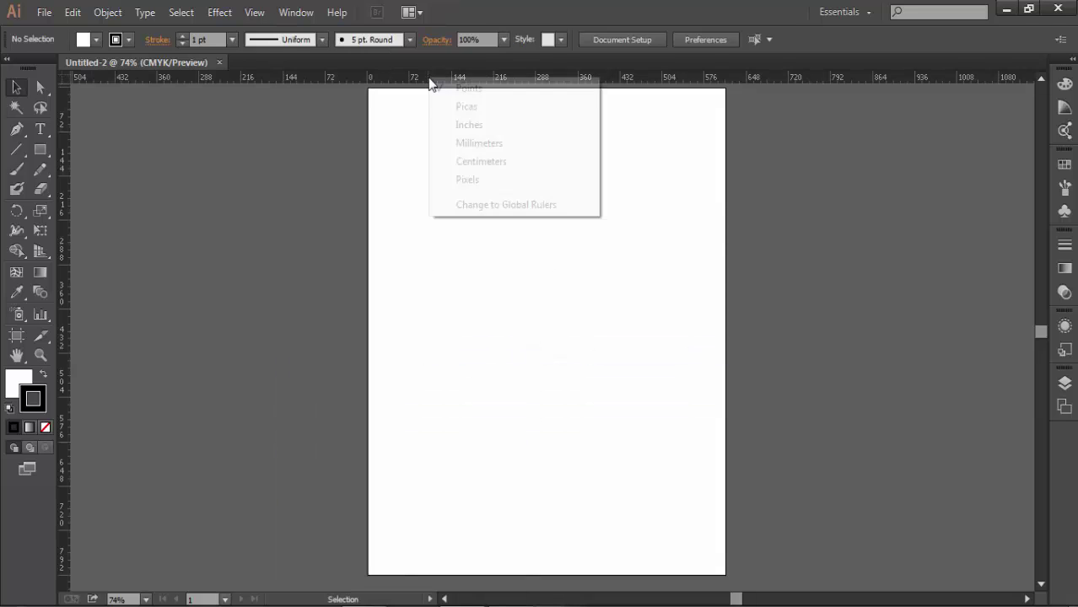
click(451, 123)
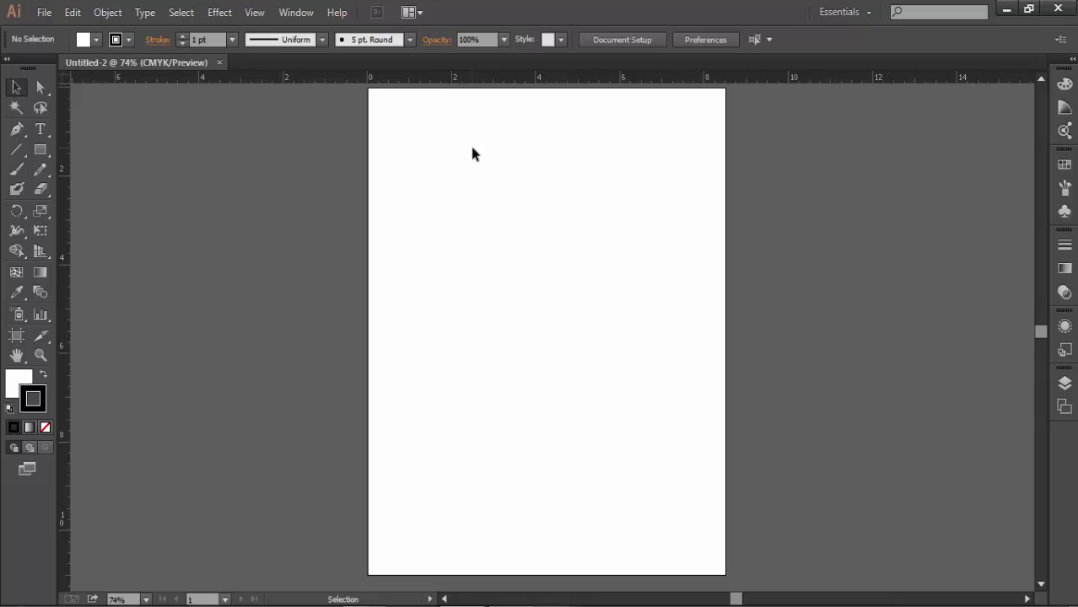
Open the index image file from the Desktop folder
key(ctrl+plus)
key(ctrl+plus)
key(ctrl+plus)
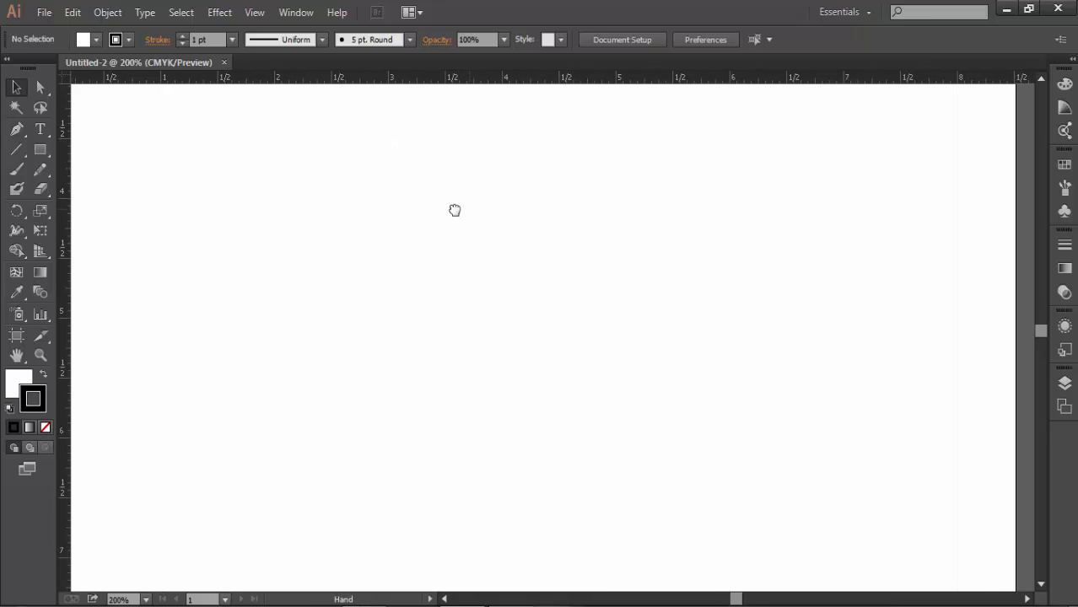
drag(454, 210, 493, 251)
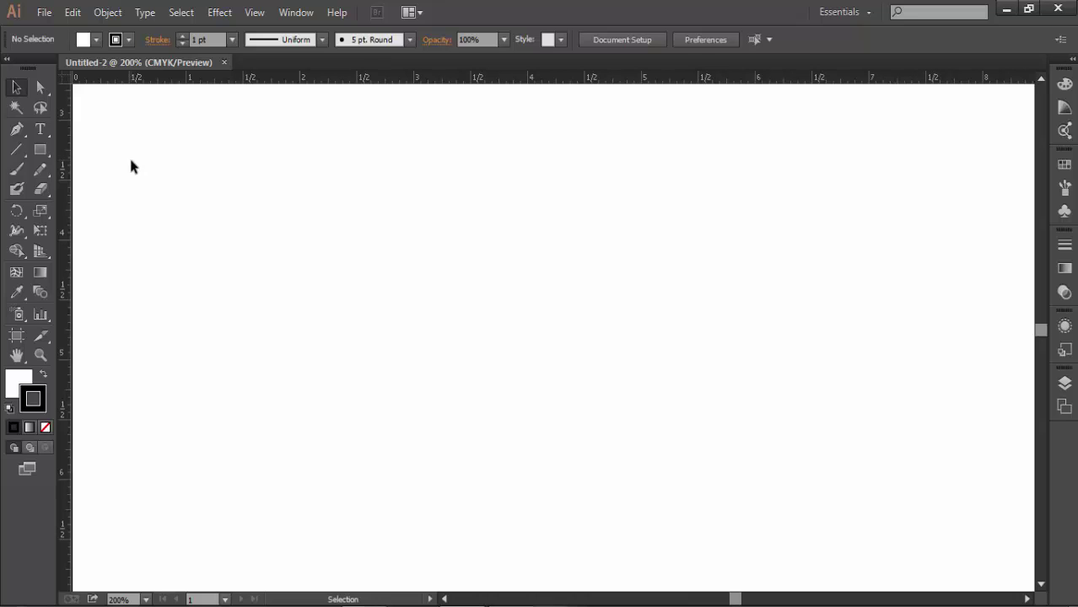
click(52, 15)
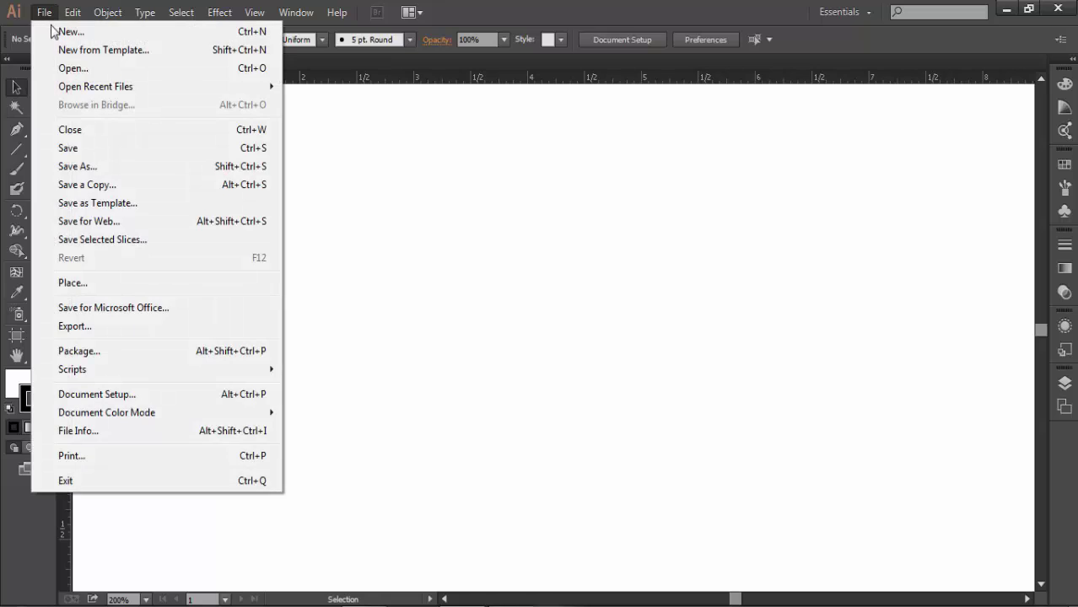
click(59, 68)
scroll(260, 216, down, 5)
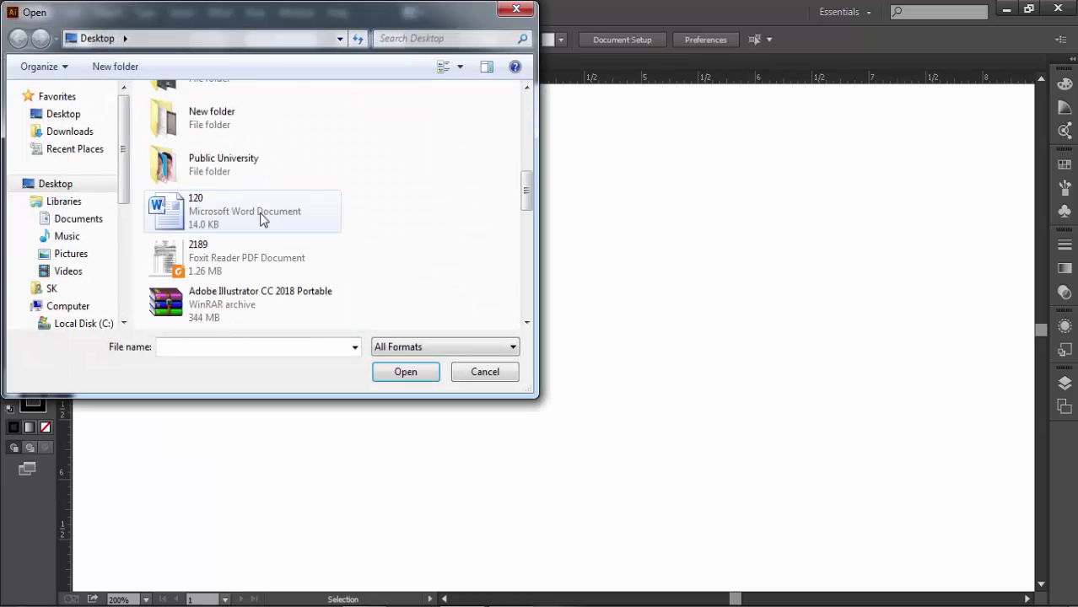
scroll(260, 217, up, 1)
scroll(229, 182, up, 4)
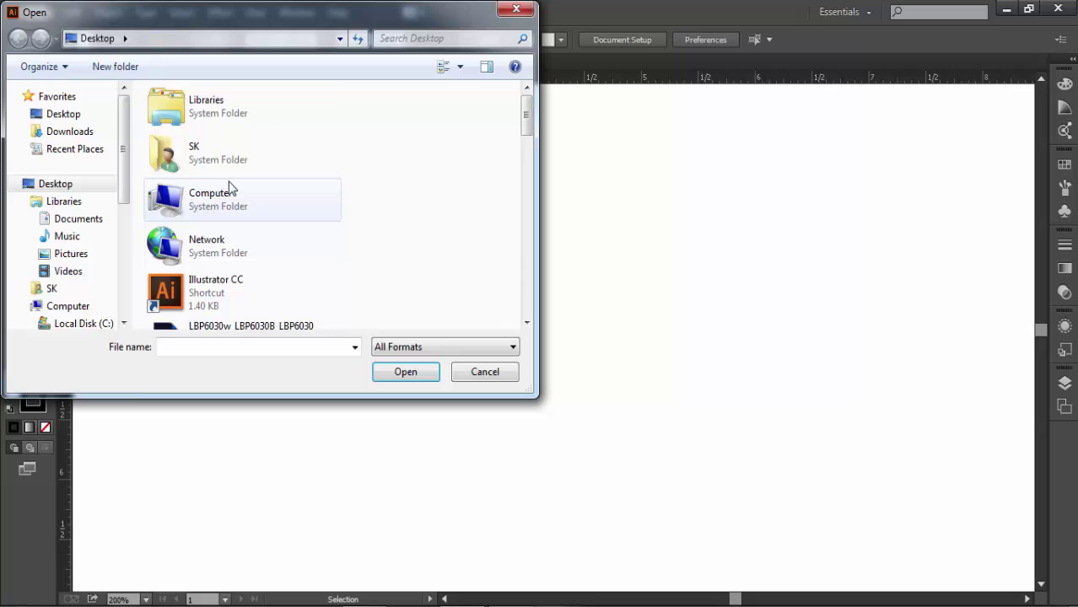
text(index)
click(402, 376)
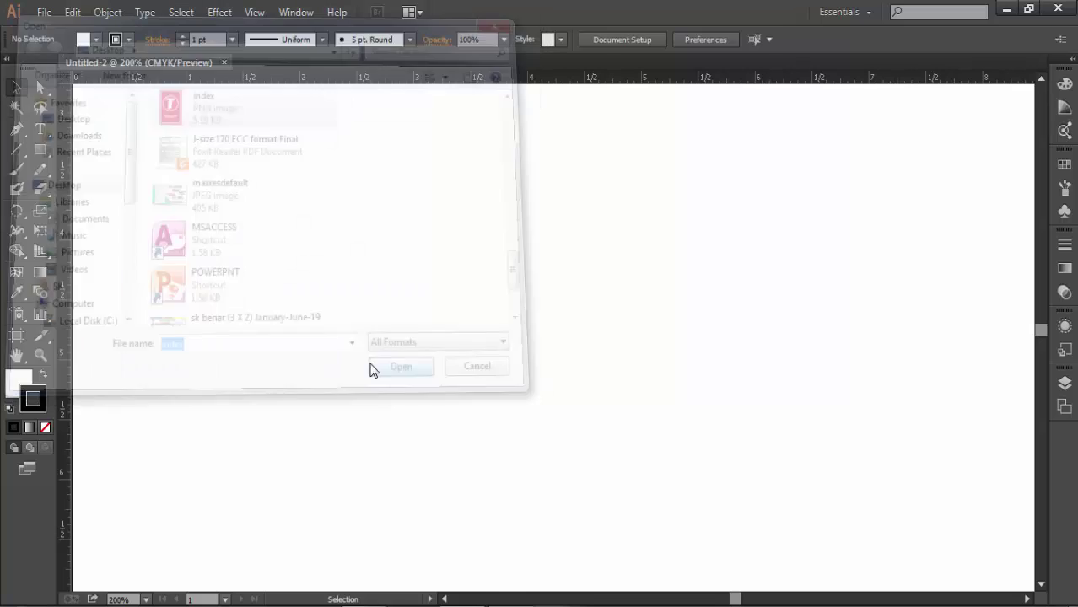
Bring the T-Series logo image into the untitled document and position it at about X 1.97 in, Y 4.78 in
drag(506, 359, 384, 364)
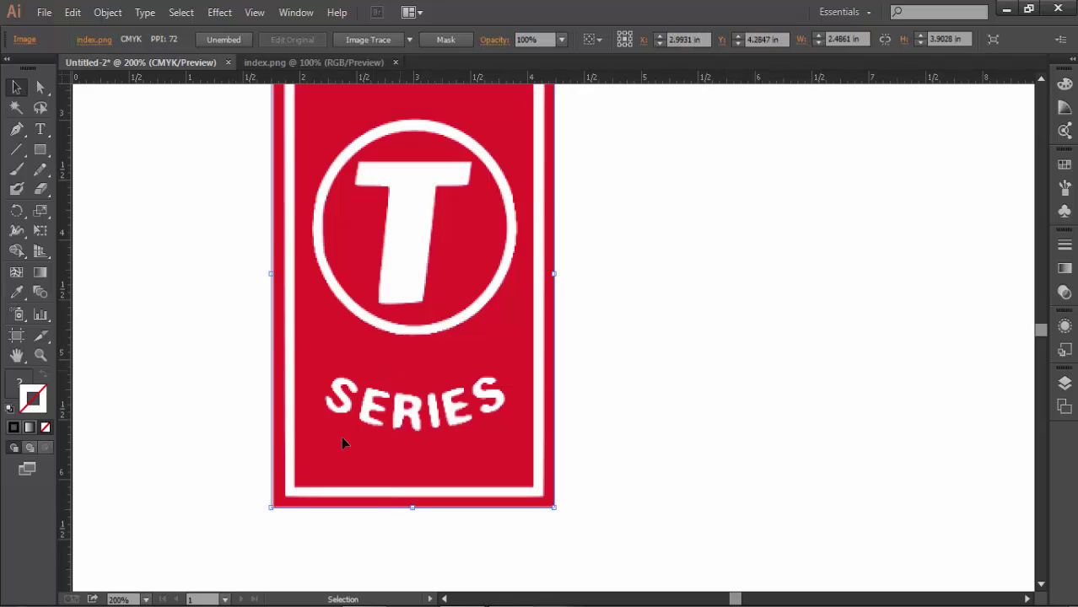
key(ctrl+minus)
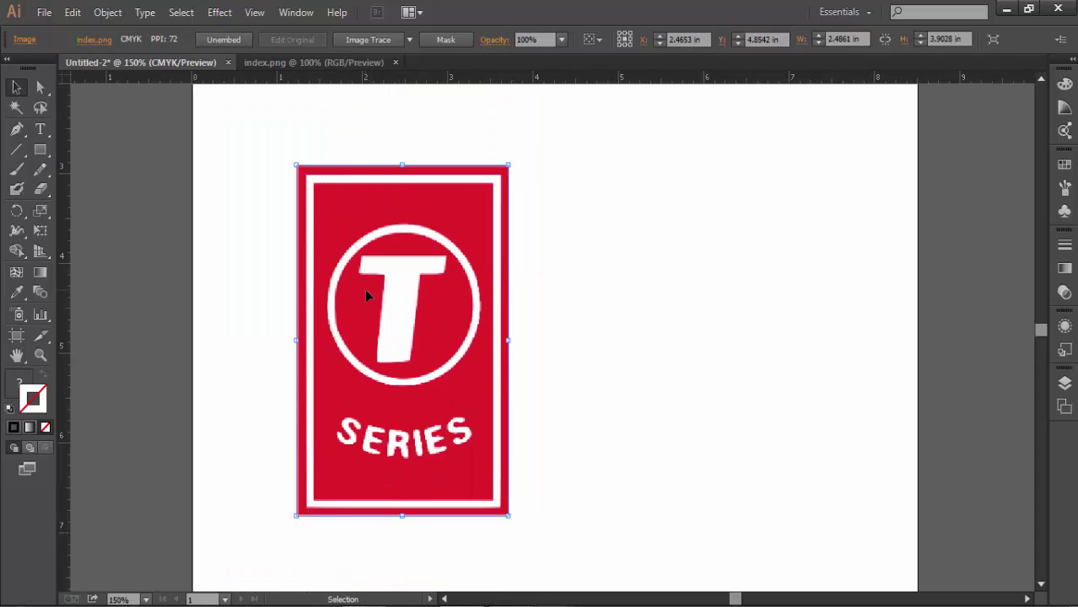
drag(375, 284, 298, 269)
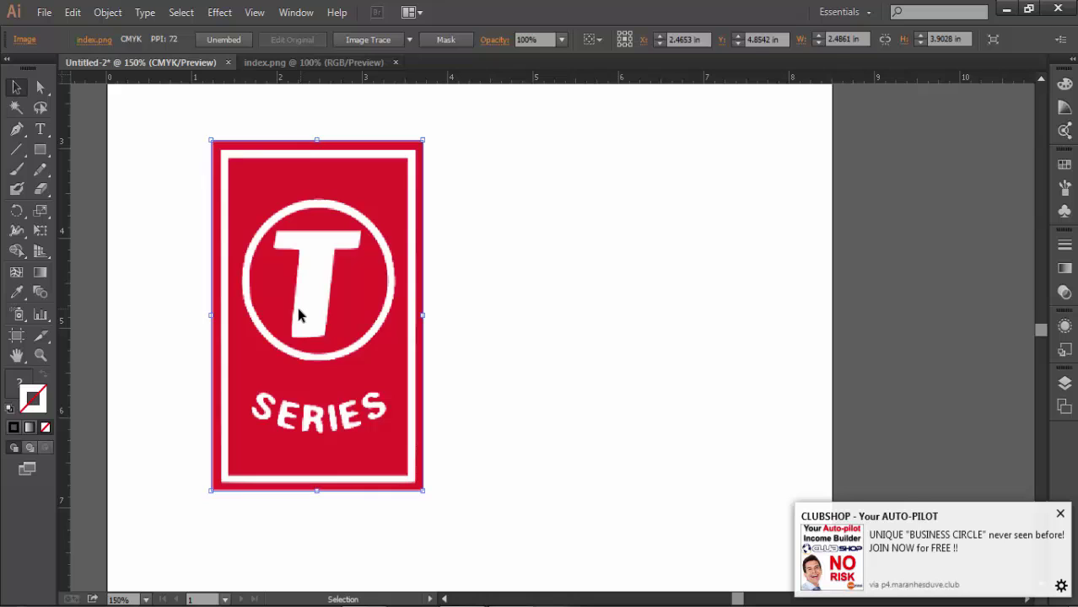
drag(301, 313, 259, 307)
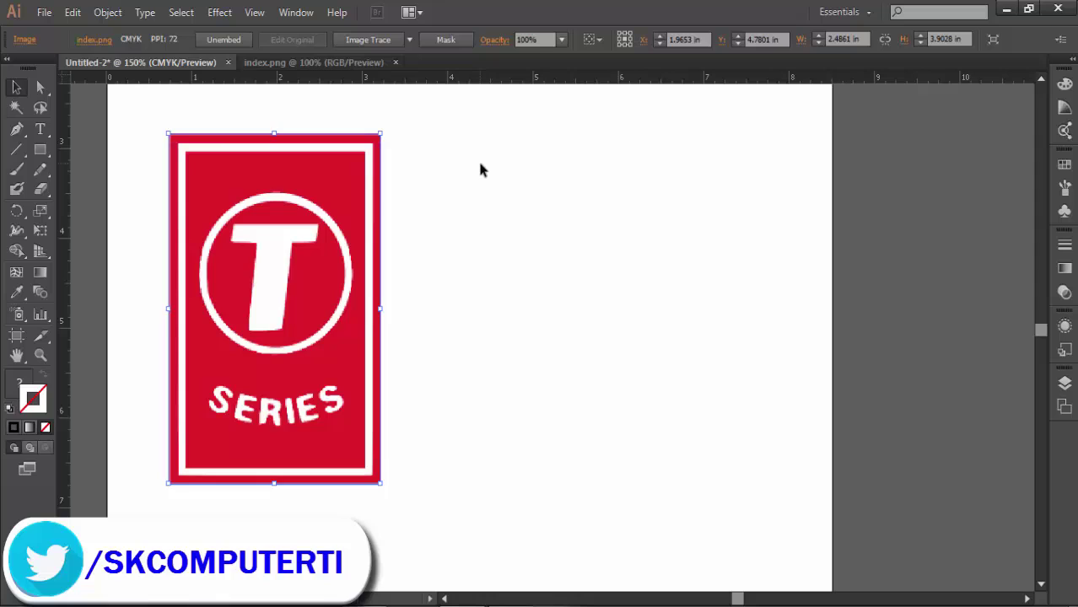
Draw a rectangle matching the logo image's outer edges and move it into the empty area right of the logo
key(m)
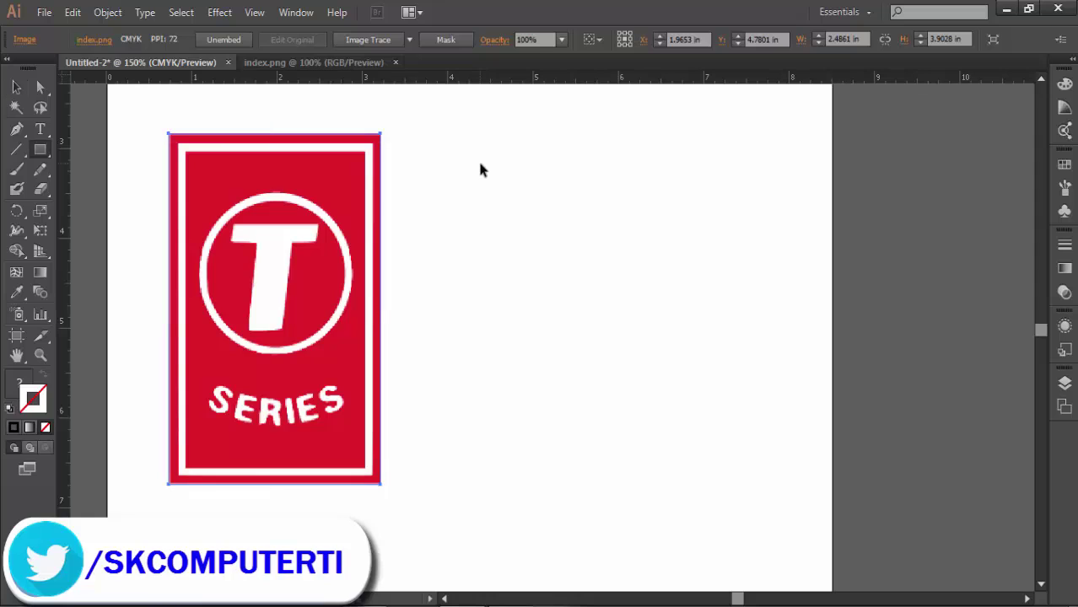
click(38, 151)
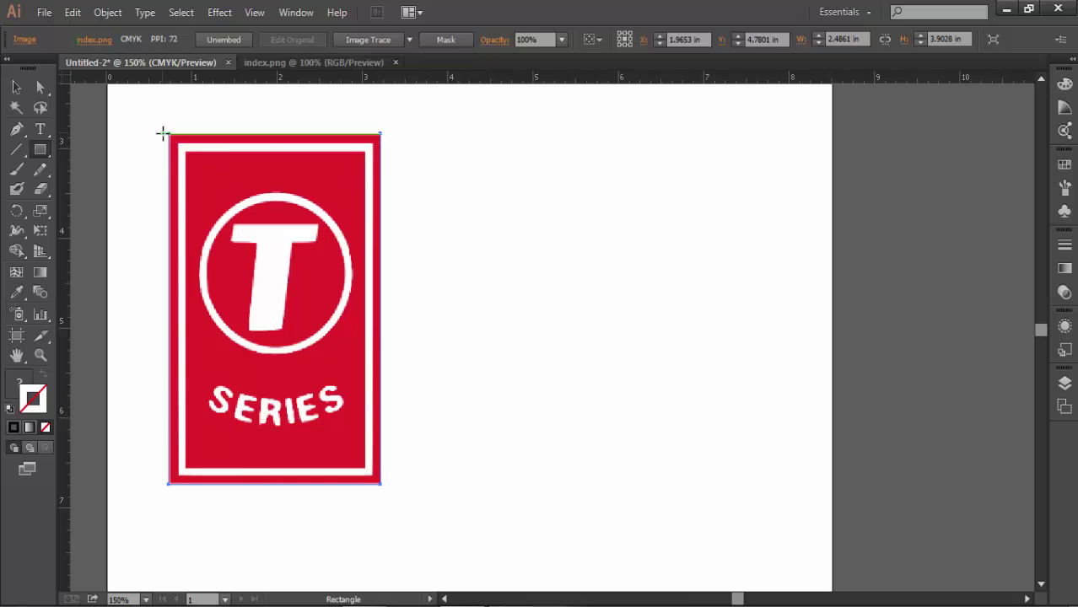
drag(166, 132, 380, 483)
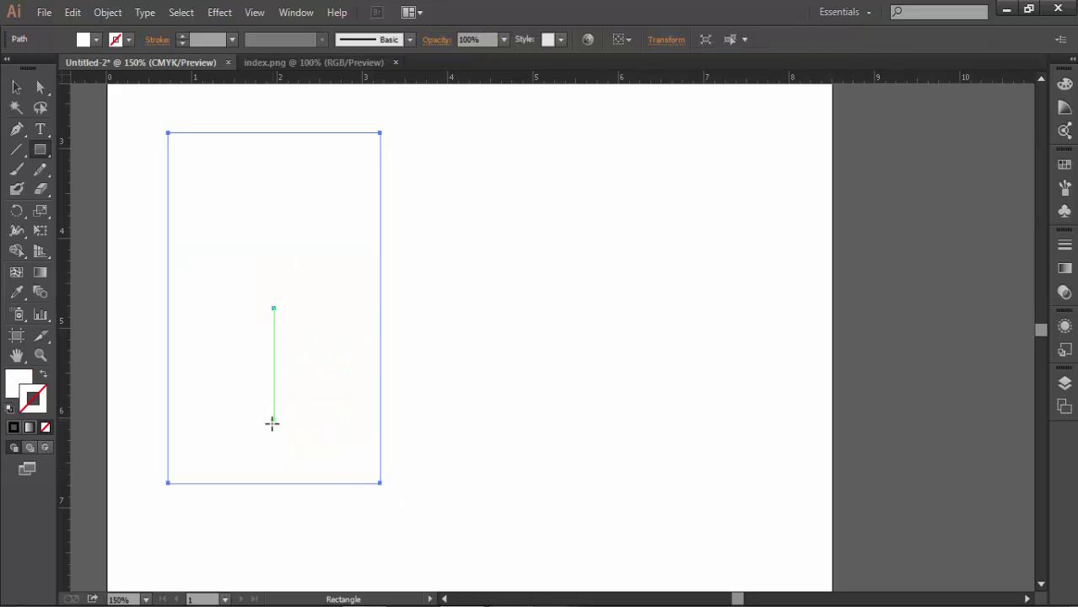
click(16, 87)
drag(284, 224, 660, 249)
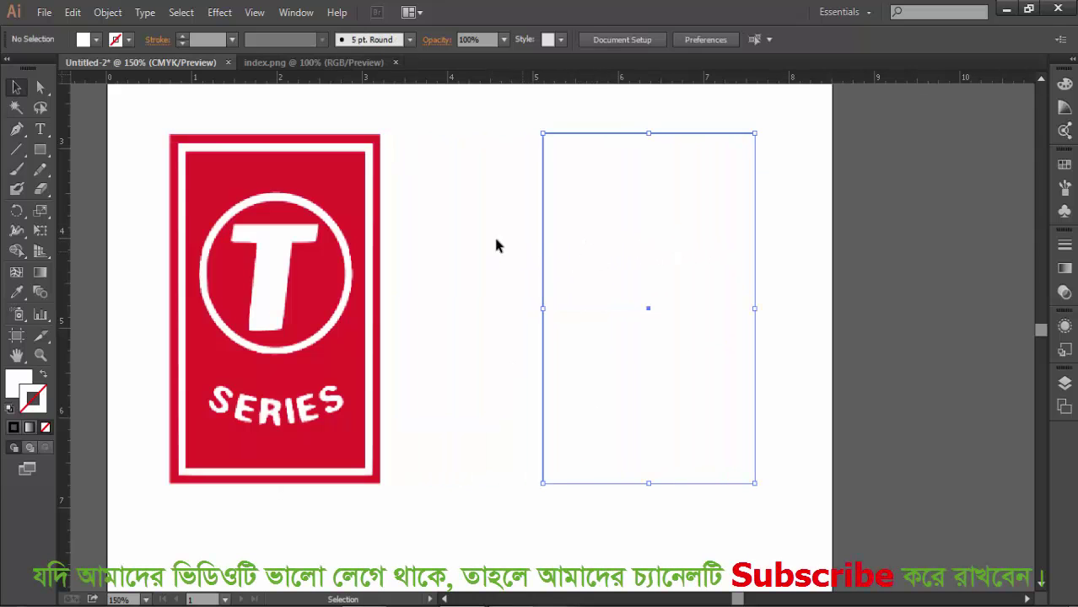
Give the rectangle beside the logo a black 1 pt stroke, keeping the white fill, and leave it selected
drag(492, 199, 659, 339)
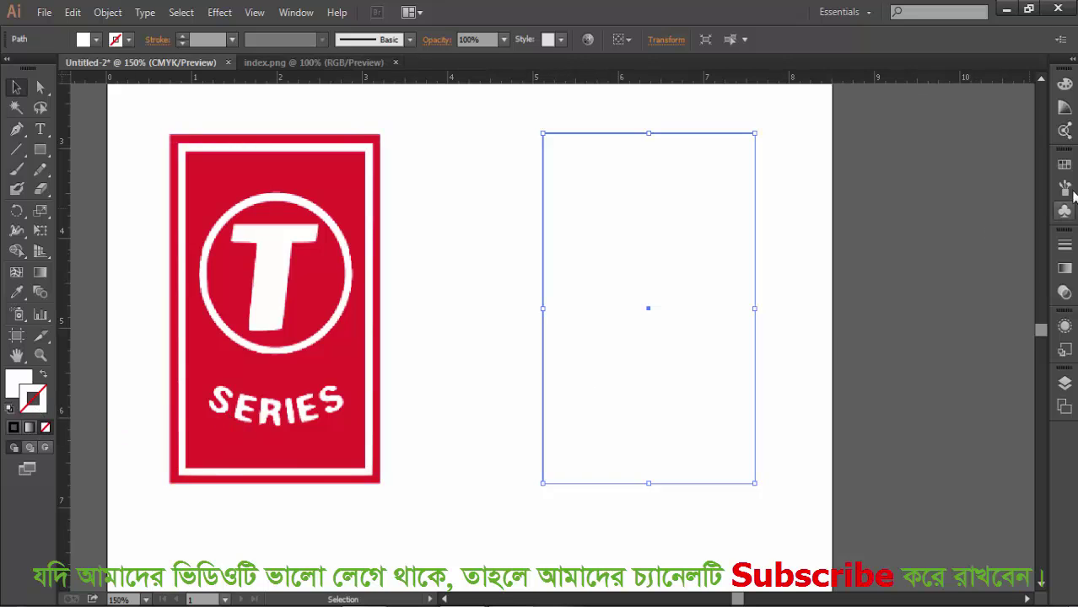
click(1064, 164)
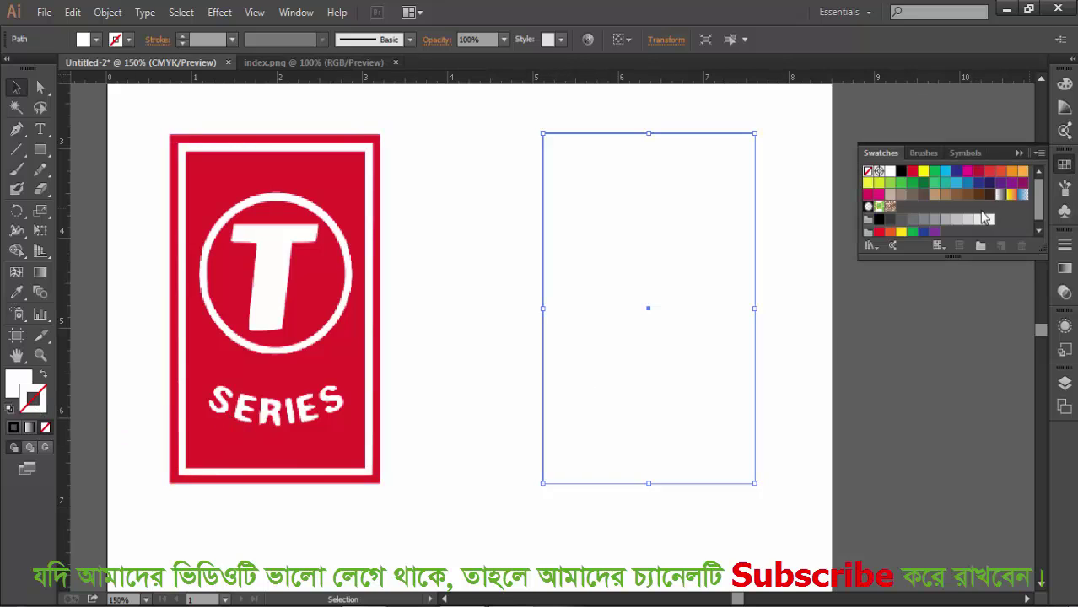
click(900, 171)
click(789, 212)
drag(804, 135, 649, 400)
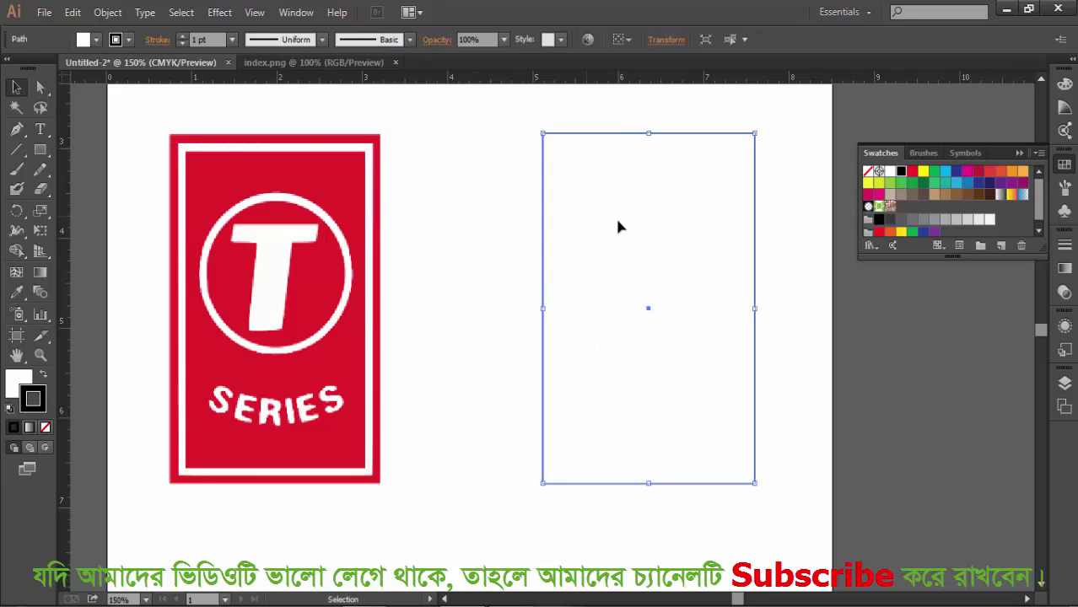
Try offsetting the rectangle's path by -0.2 in with miter joins, and undo the offset
click(107, 12)
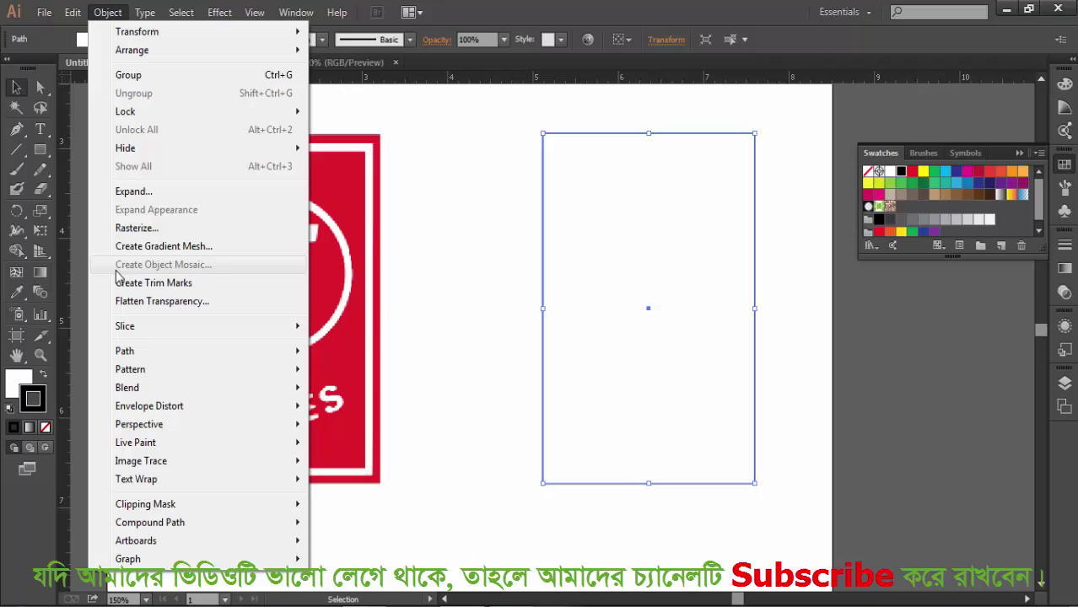
mouse_move(127, 351)
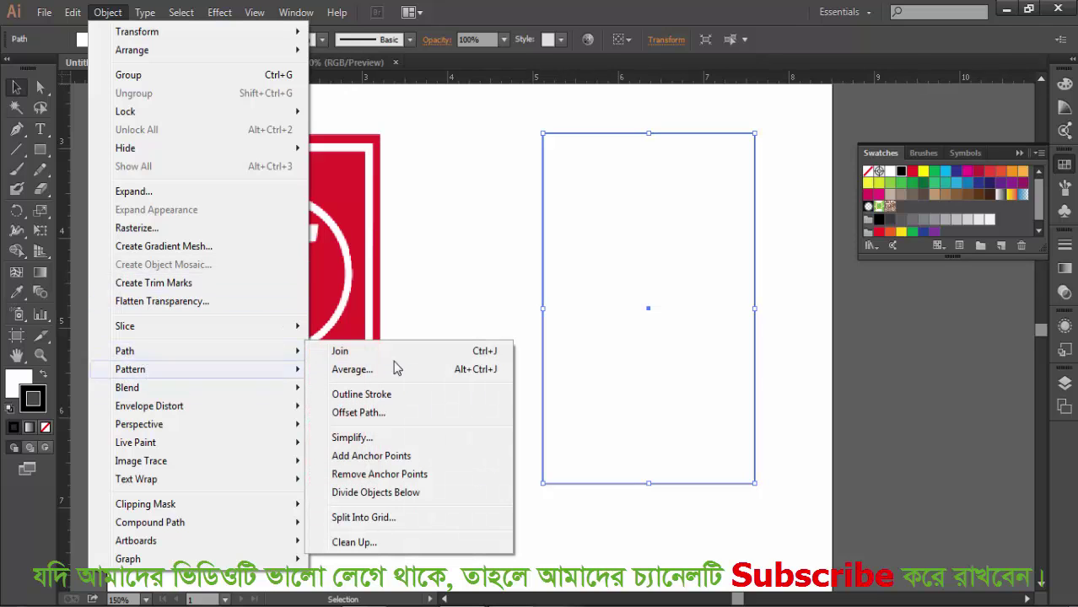
click(433, 413)
key(BackSpace)
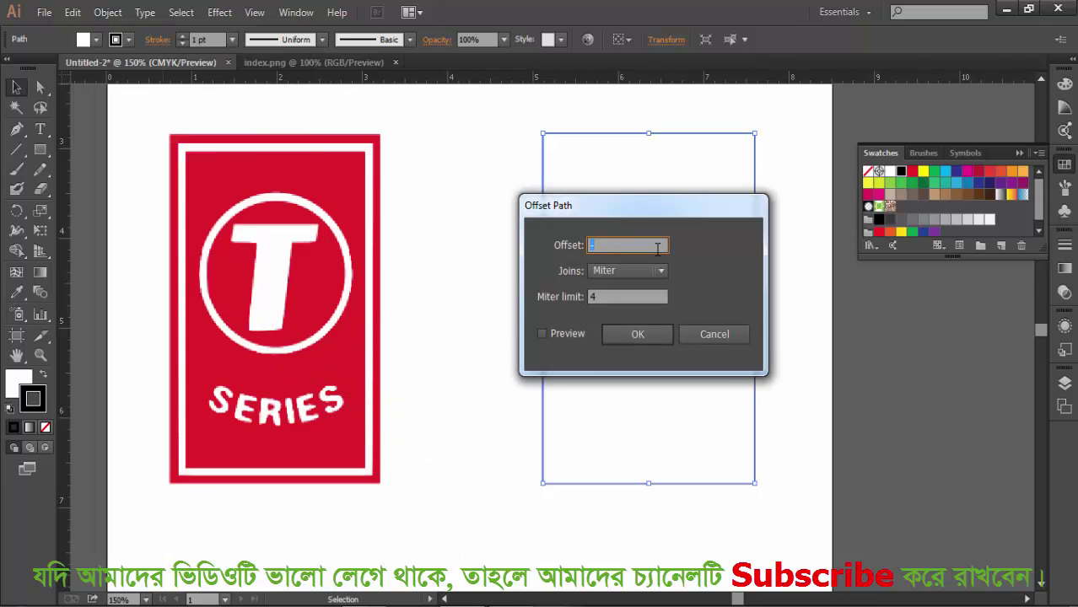
text(-0.2)
click(629, 335)
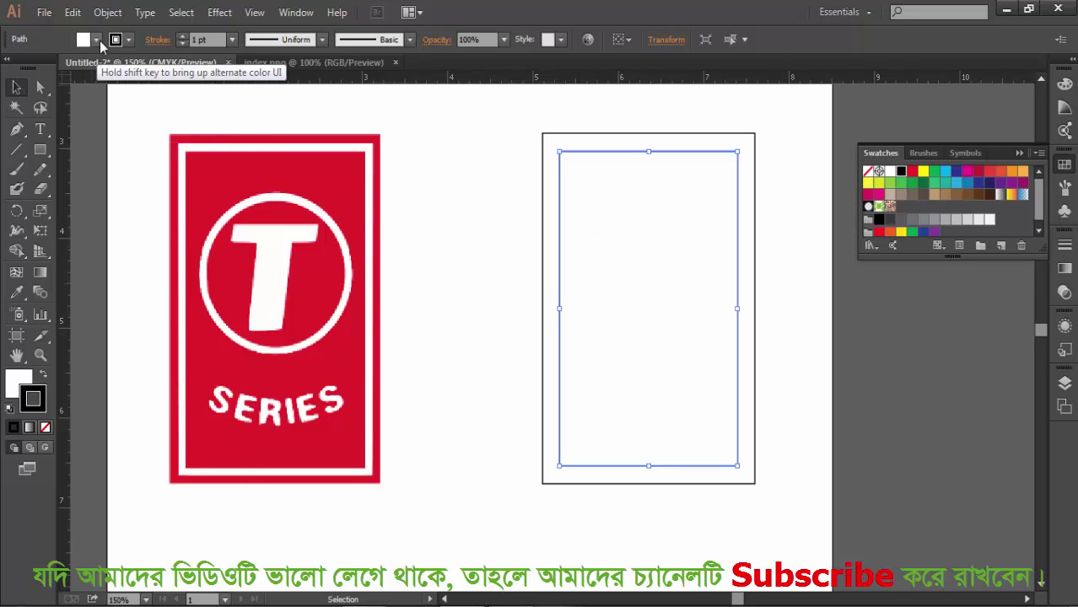
key(ctrl+z)
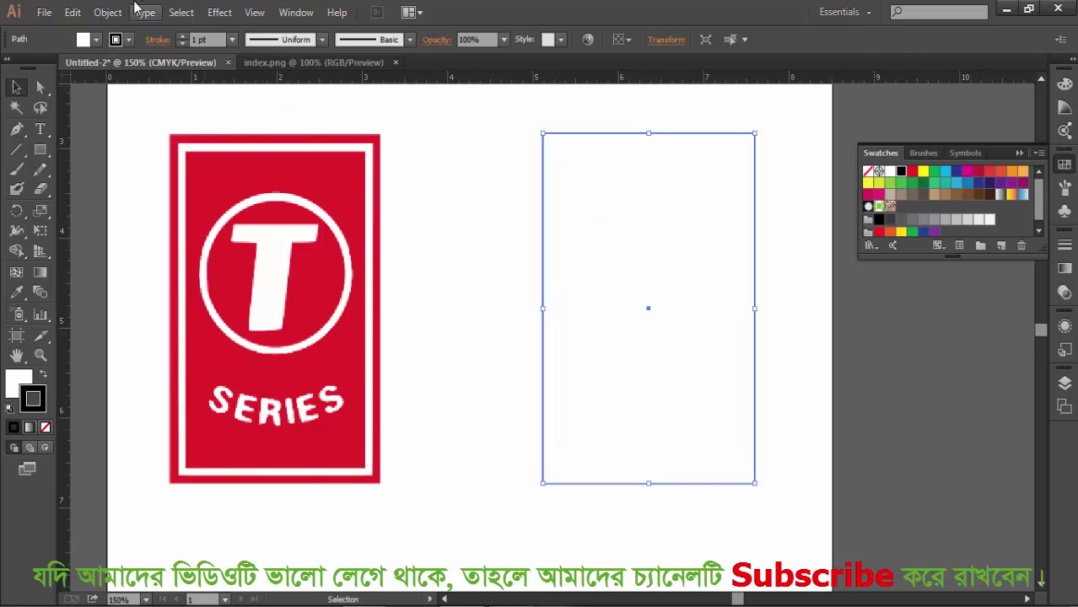
Offset the rectangle's path by -0.1 in with miter joins and a miter limit of 4
click(107, 11)
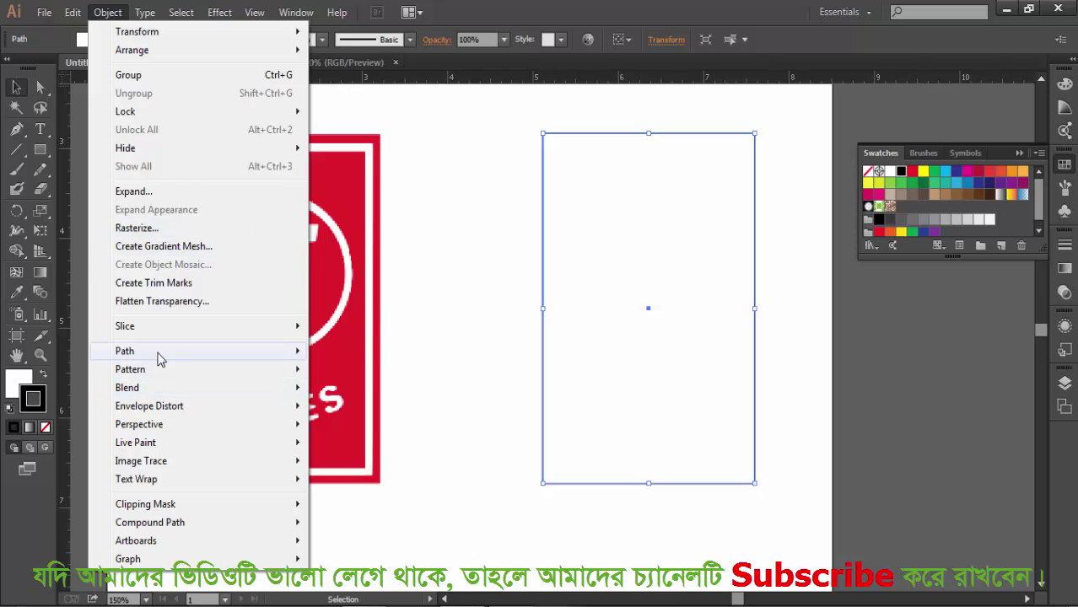
mouse_move(160, 359)
click(355, 412)
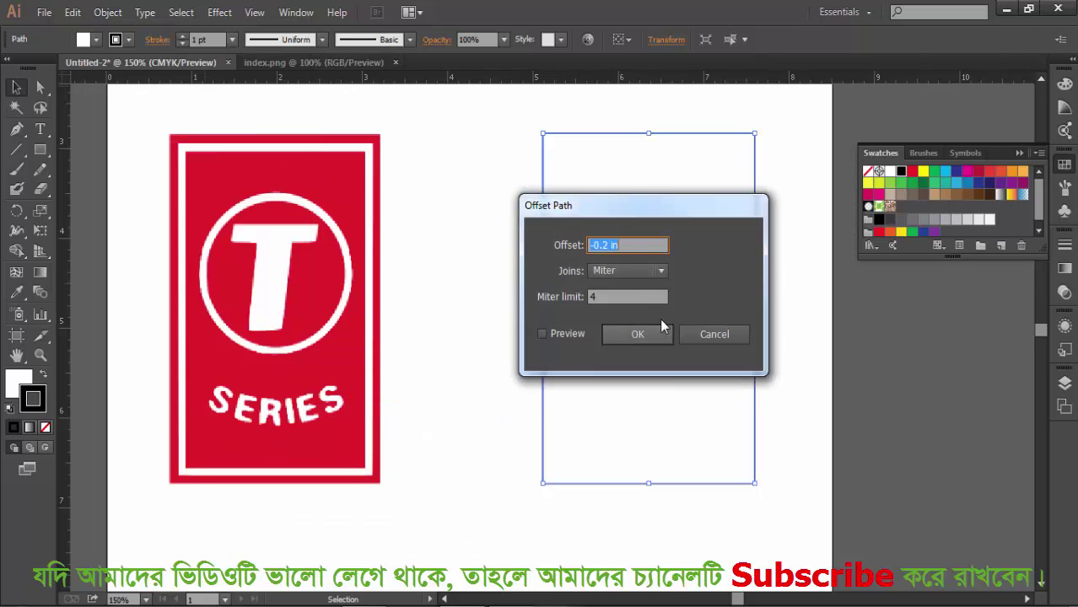
click(609, 245)
key(BackSpace)
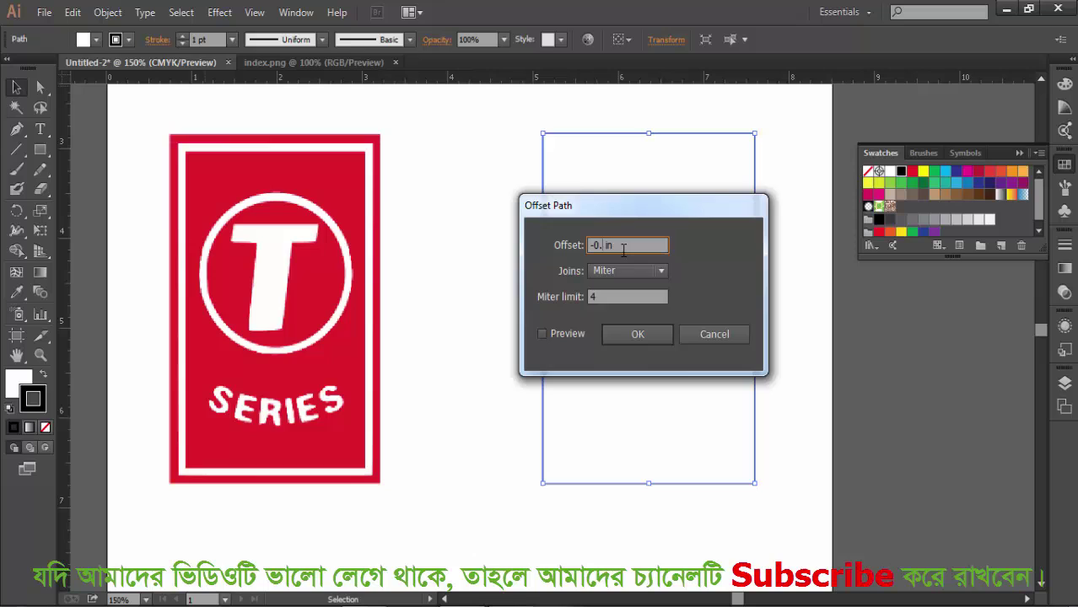
text(1)
click(644, 335)
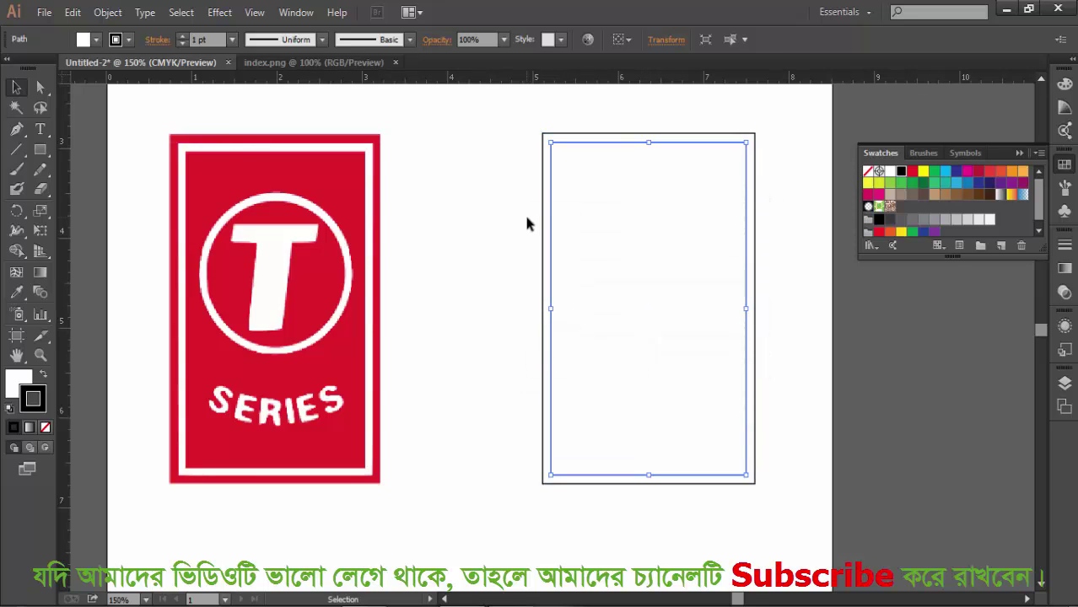
Undo the -0.1 in offset and give the remaining rectangle beside the logo a black 1 pt stroke
click(435, 173)
drag(435, 173, 675, 367)
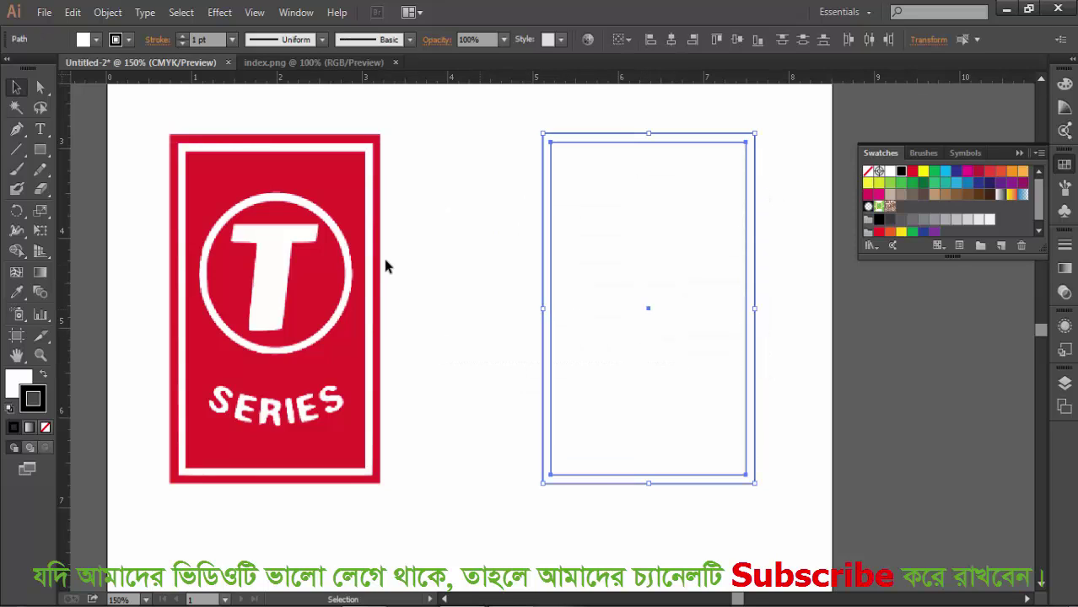
key(/)
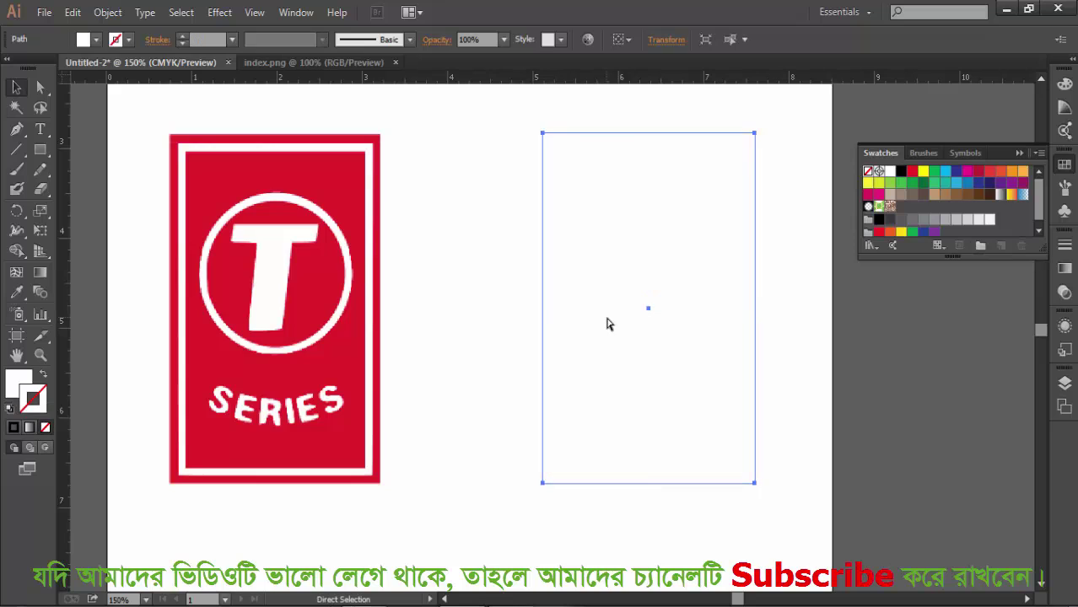
drag(494, 196, 644, 301)
click(901, 172)
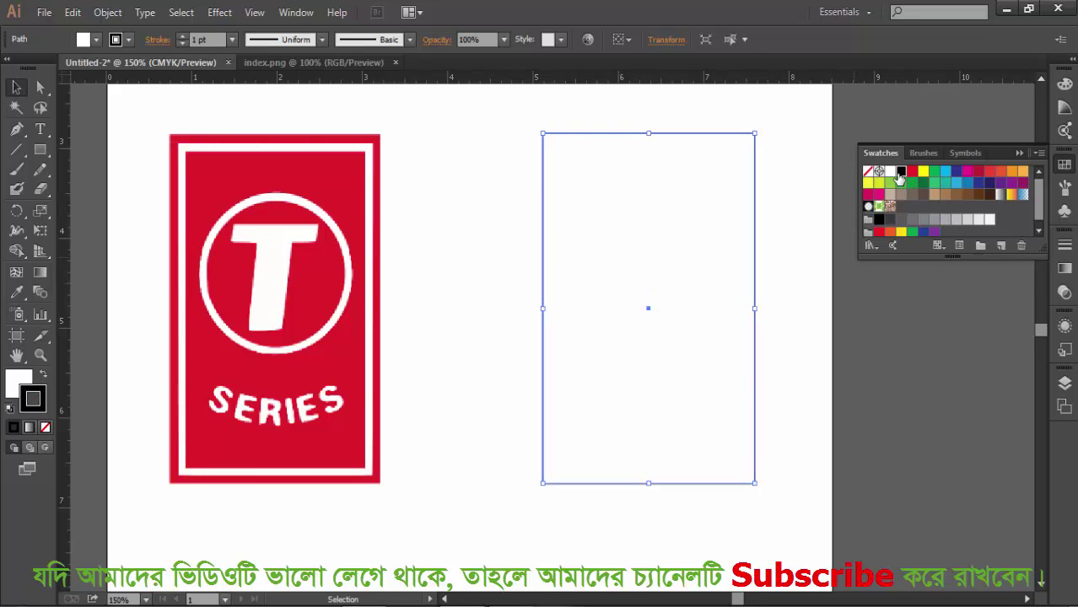
Offset the rectangle's path inward by about 0.2 in with miter joins and a miter limit of 4
click(107, 11)
mouse_move(150, 352)
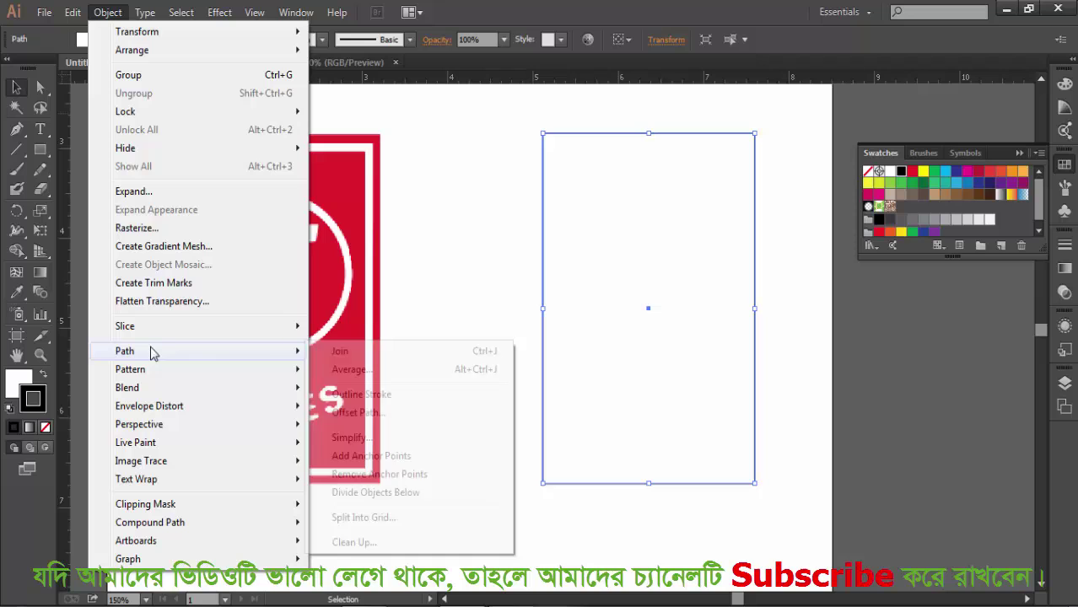
click(344, 411)
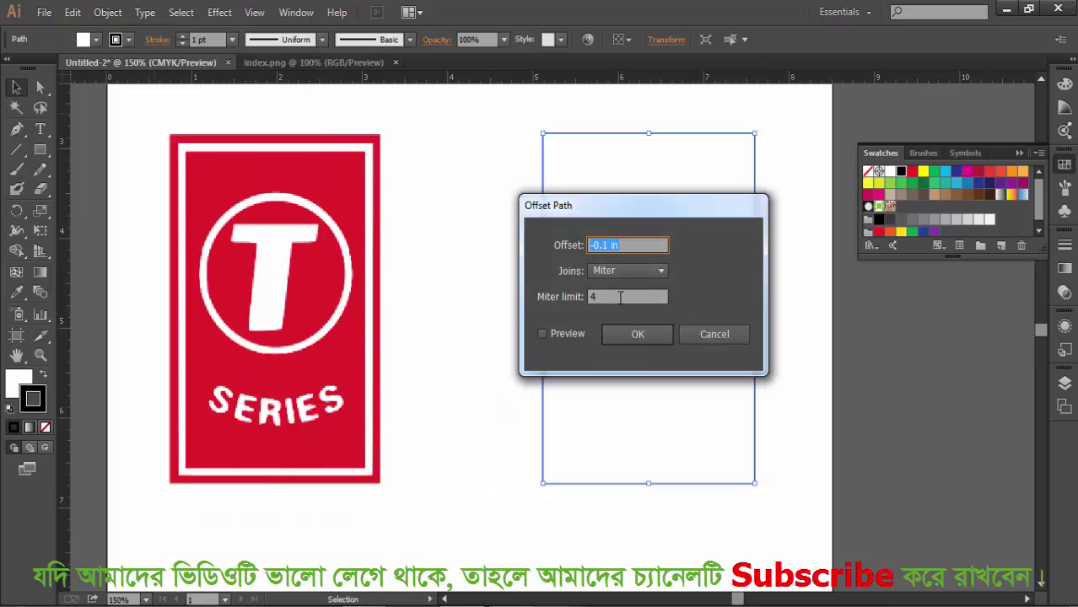
click(625, 245)
key(Return)
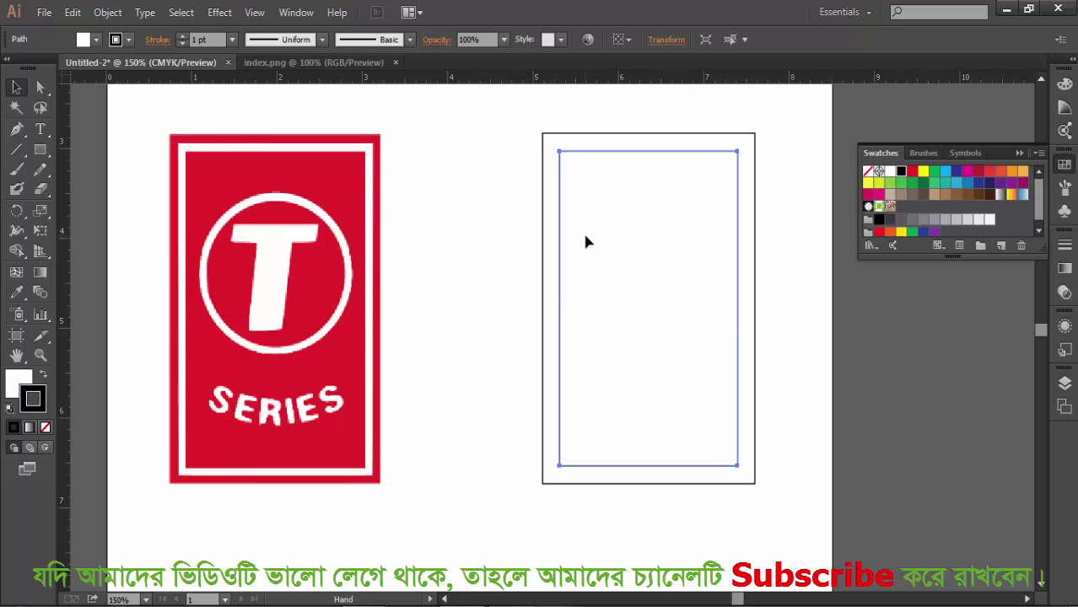
drag(585, 237, 628, 234)
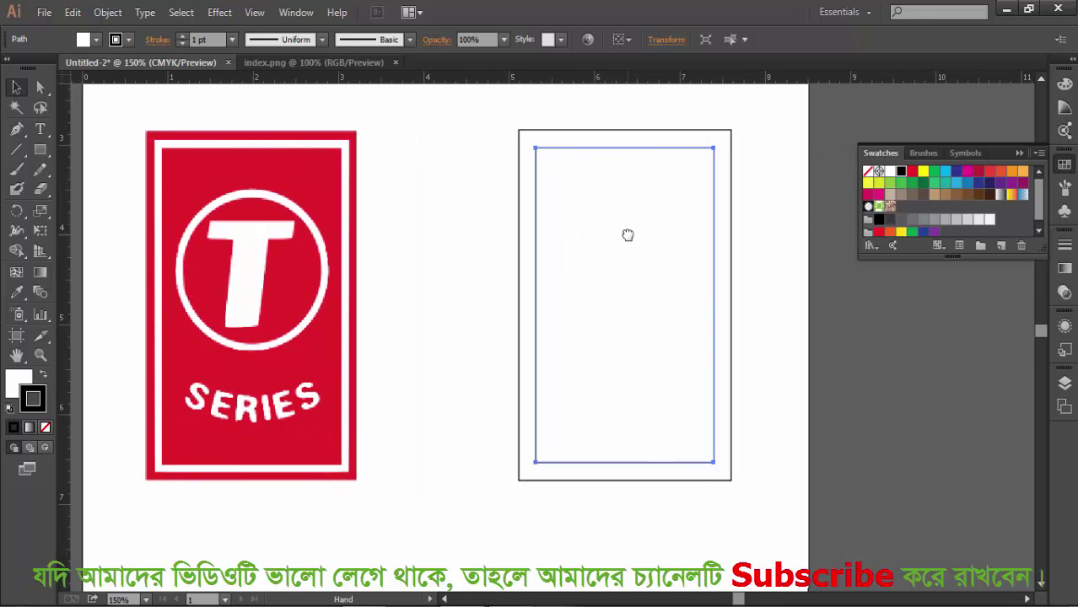
Try locking the inner rectangle on its own, and unlock all objects again
click(471, 177)
click(537, 221)
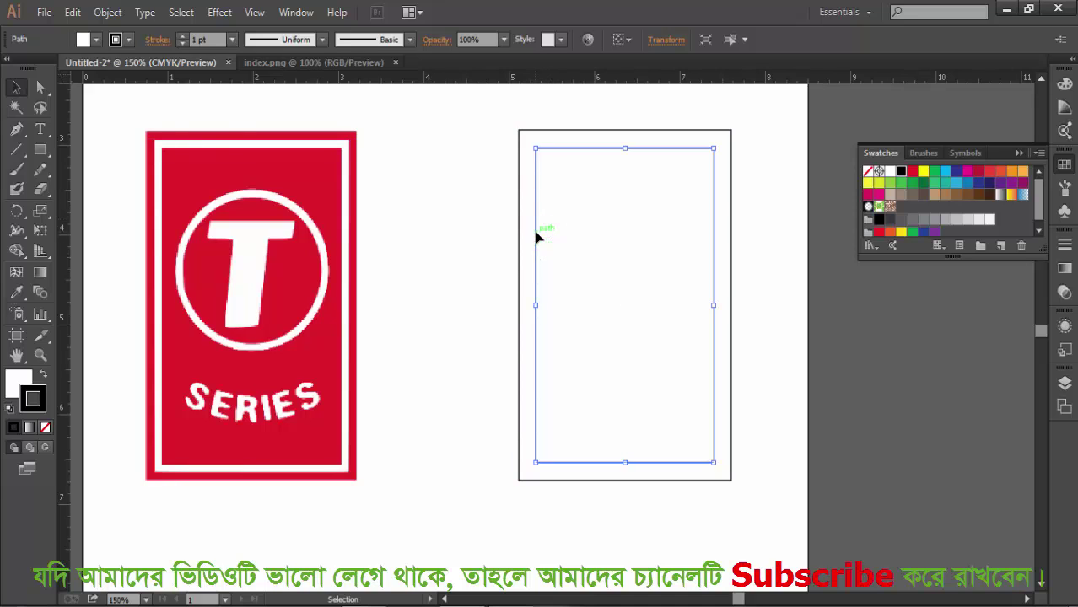
click(107, 12)
mouse_move(131, 111)
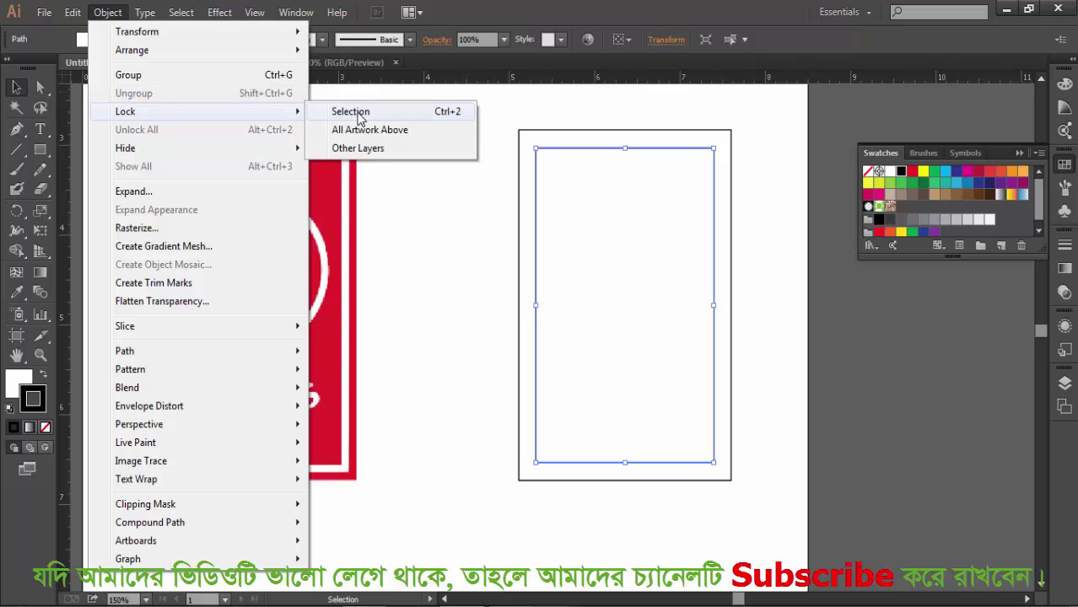
click(358, 112)
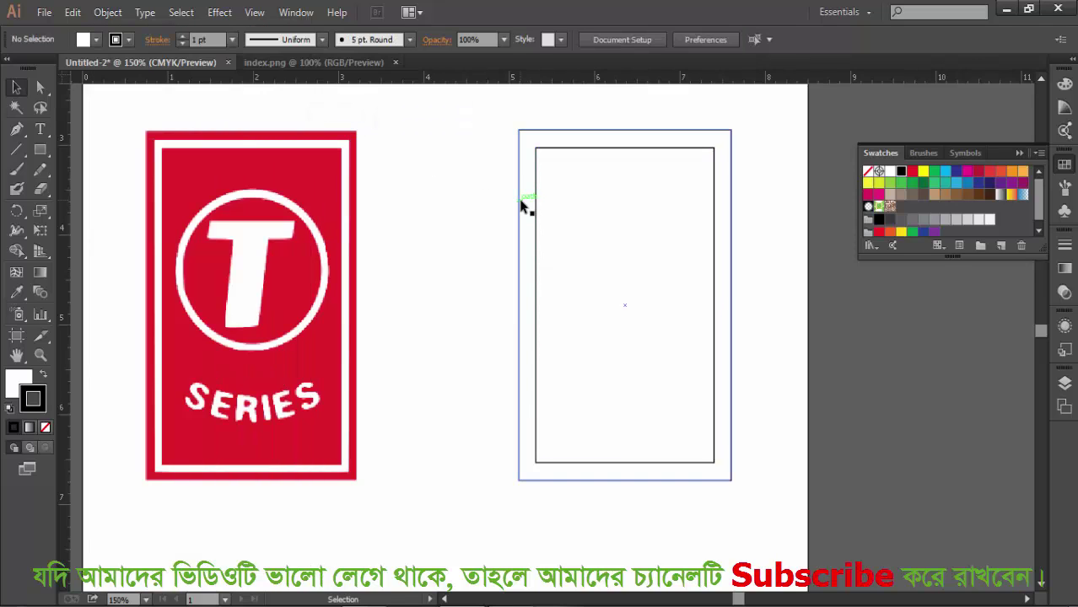
click(520, 201)
key(ctrl+alt+2)
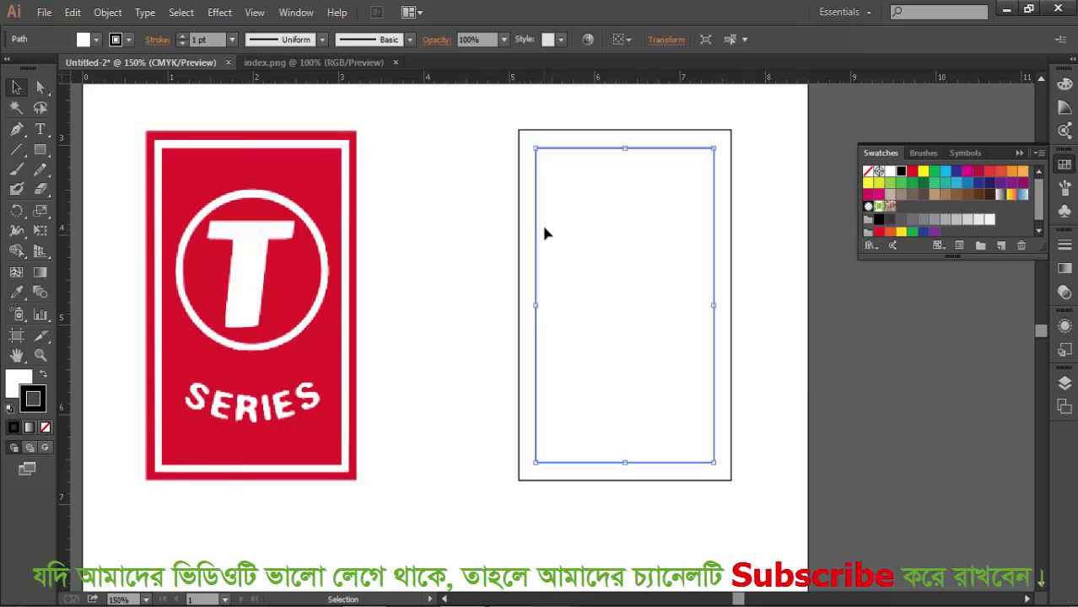
Remove the fill of the inner rectangle, keeping its black 1 pt stroke
key(shift+ctrl+a)
click(537, 235)
click(17, 381)
click(45, 427)
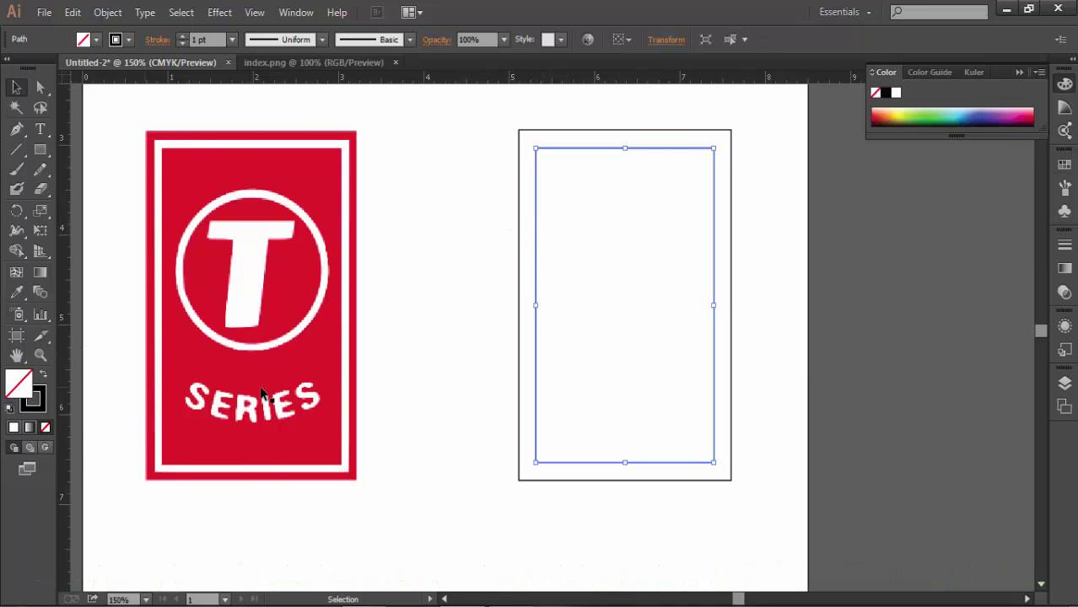
Lock the unfilled inner rectangle so that only the outer rectangle can be selected
click(438, 311)
click(519, 341)
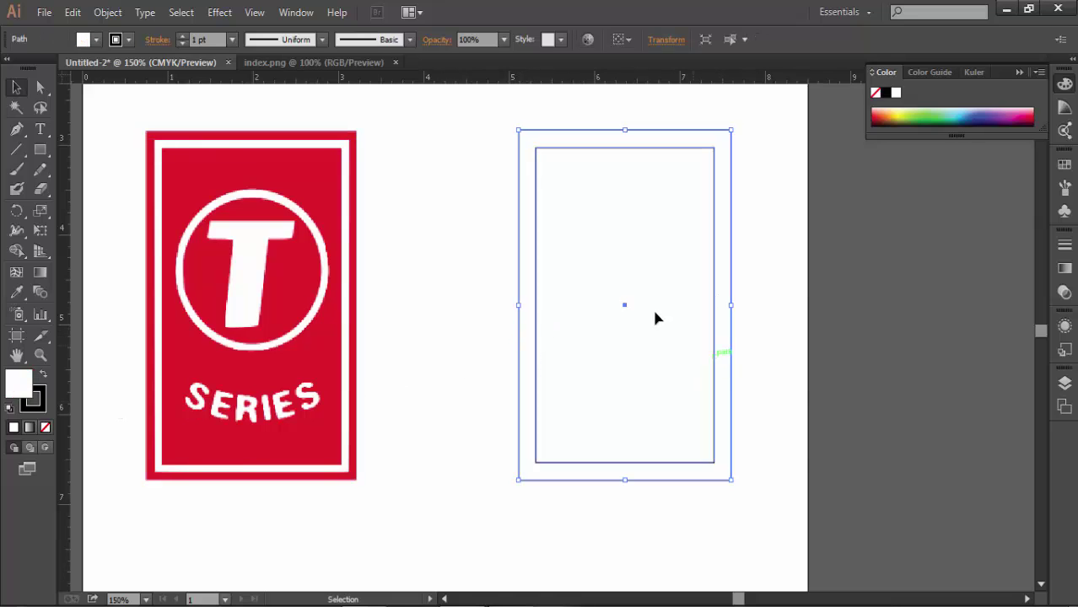
click(537, 253)
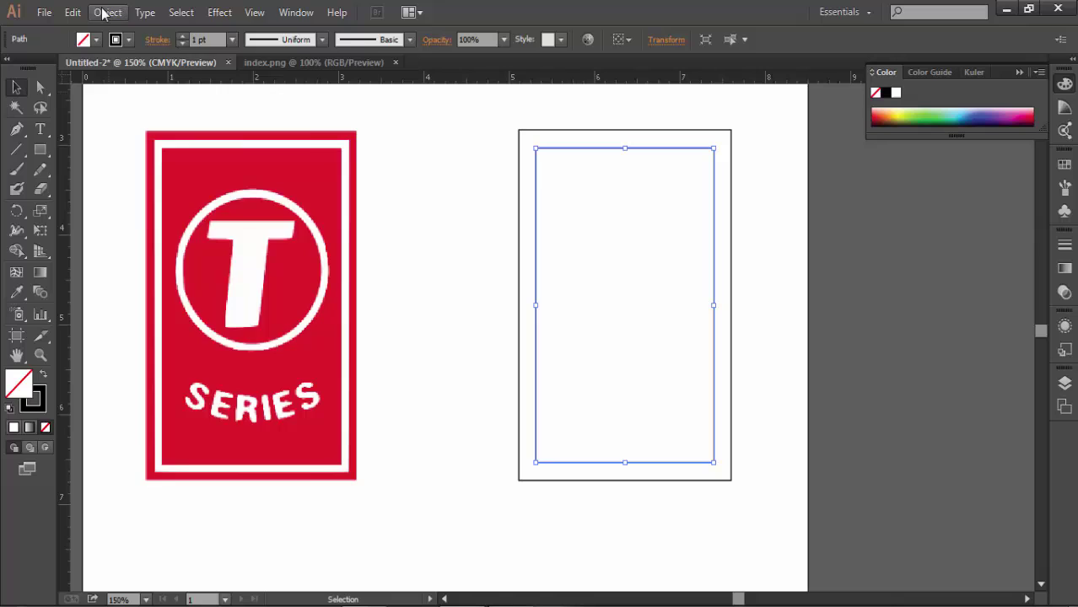
click(106, 12)
mouse_move(295, 113)
click(350, 110)
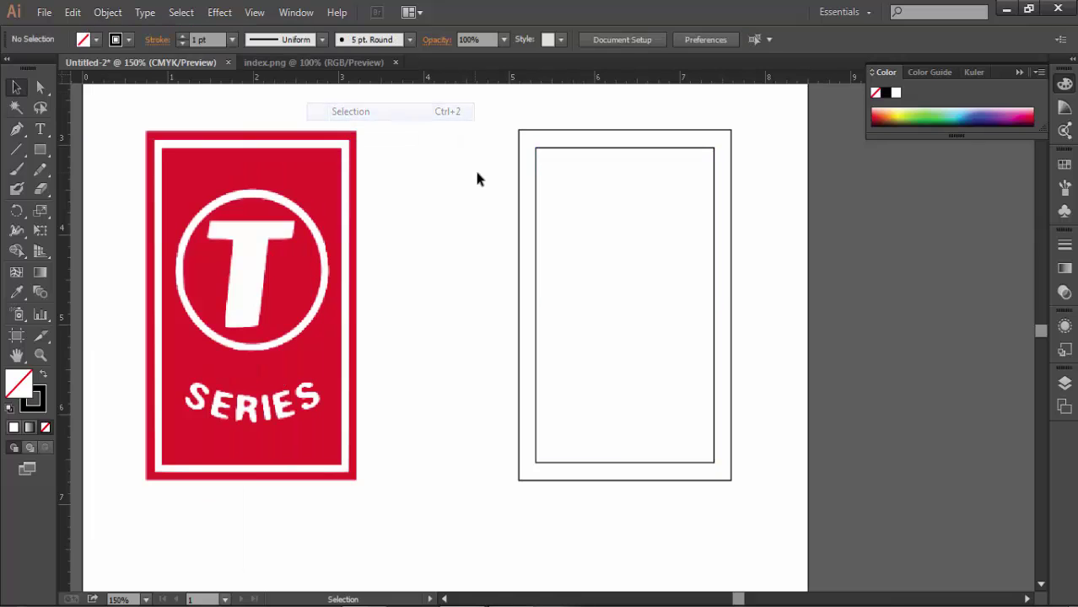
Fill the outer rectangle with a red swatch, and replace it with the red sampled from the logo's background using the Eyedropper
drag(520, 222, 522, 239)
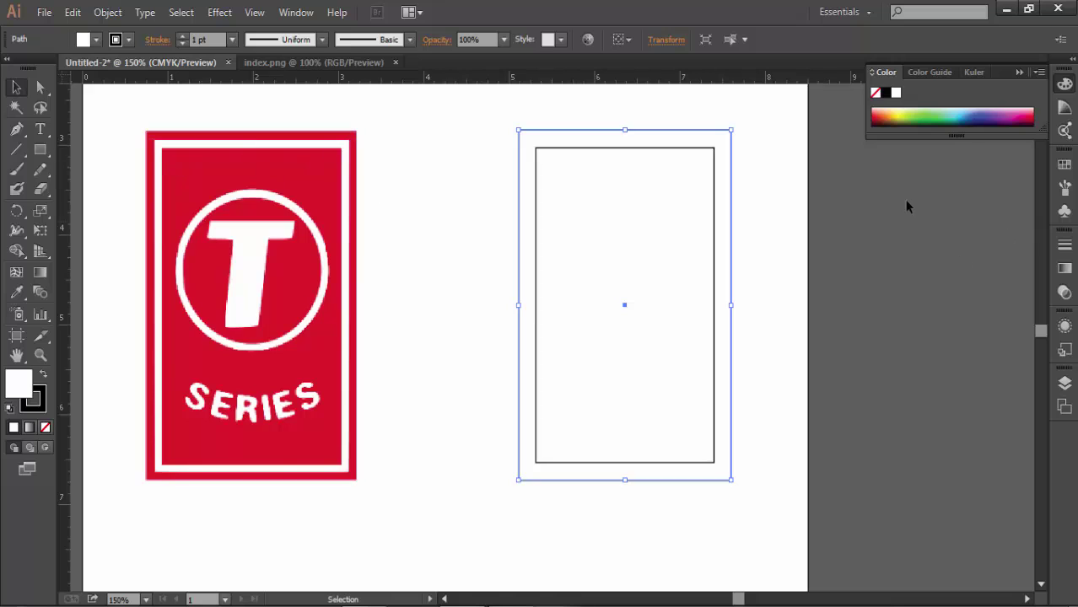
click(1064, 165)
click(911, 172)
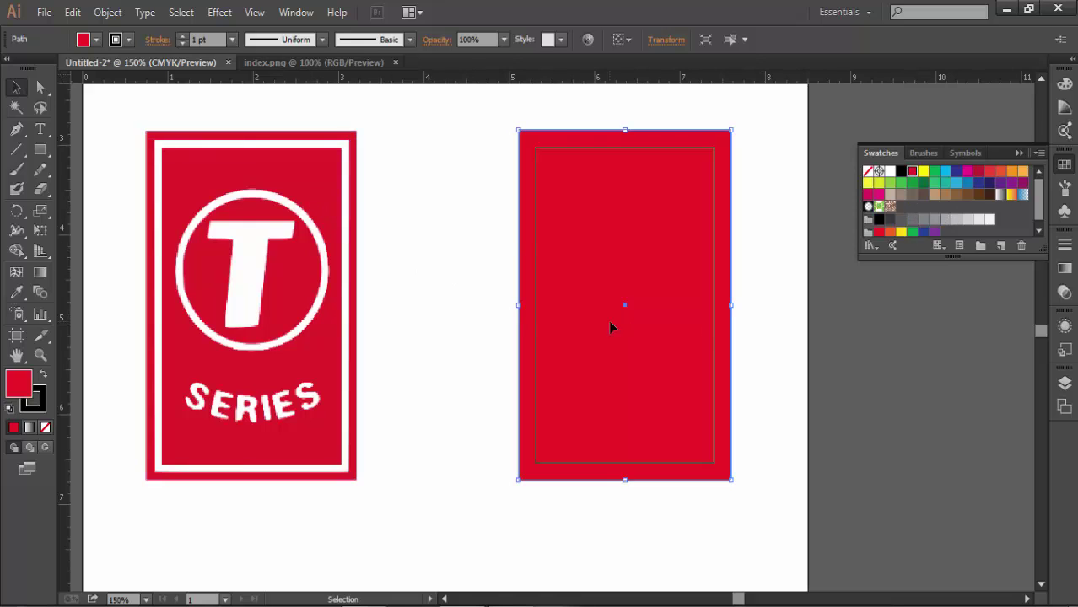
key(i)
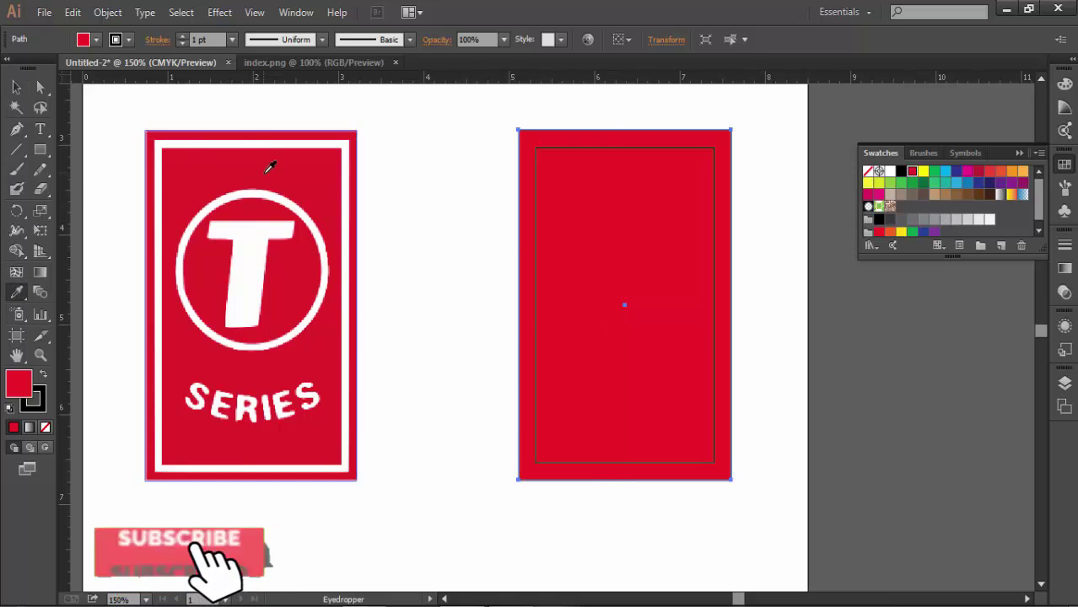
click(241, 189)
click(240, 186)
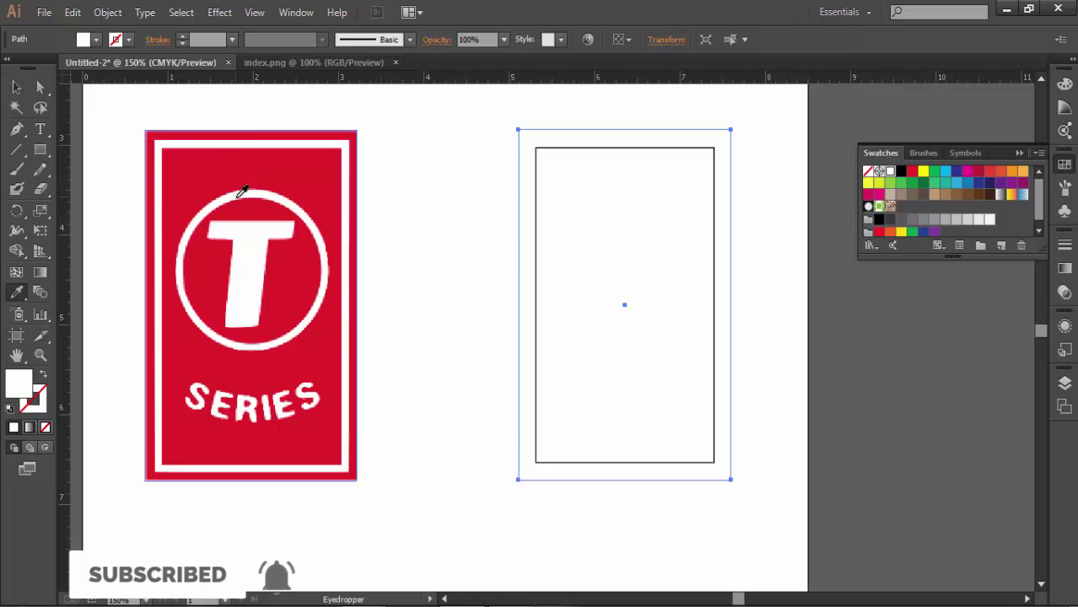
click(225, 165)
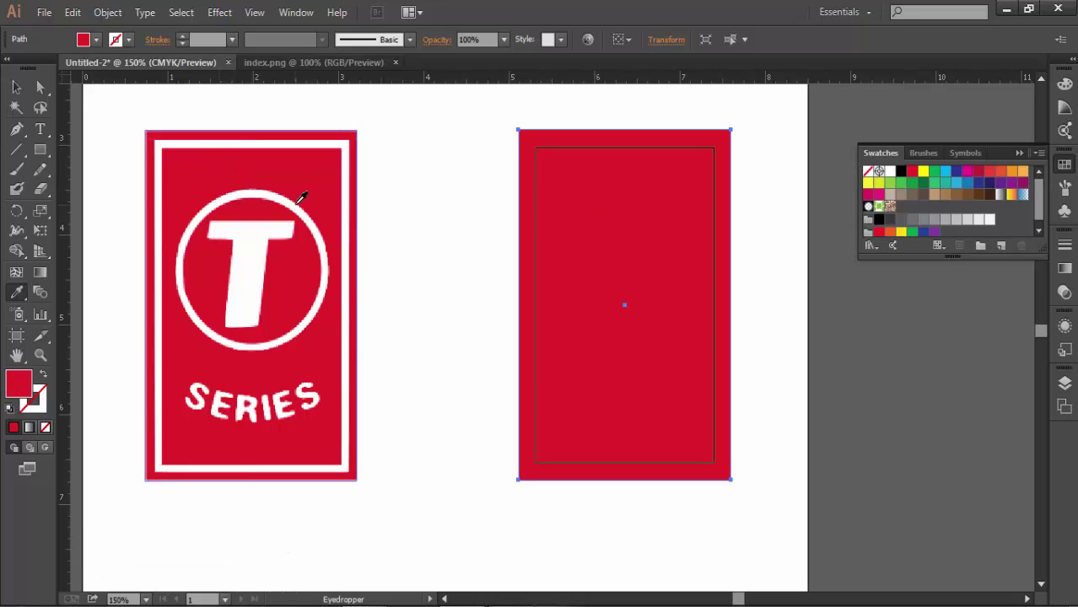
click(16, 86)
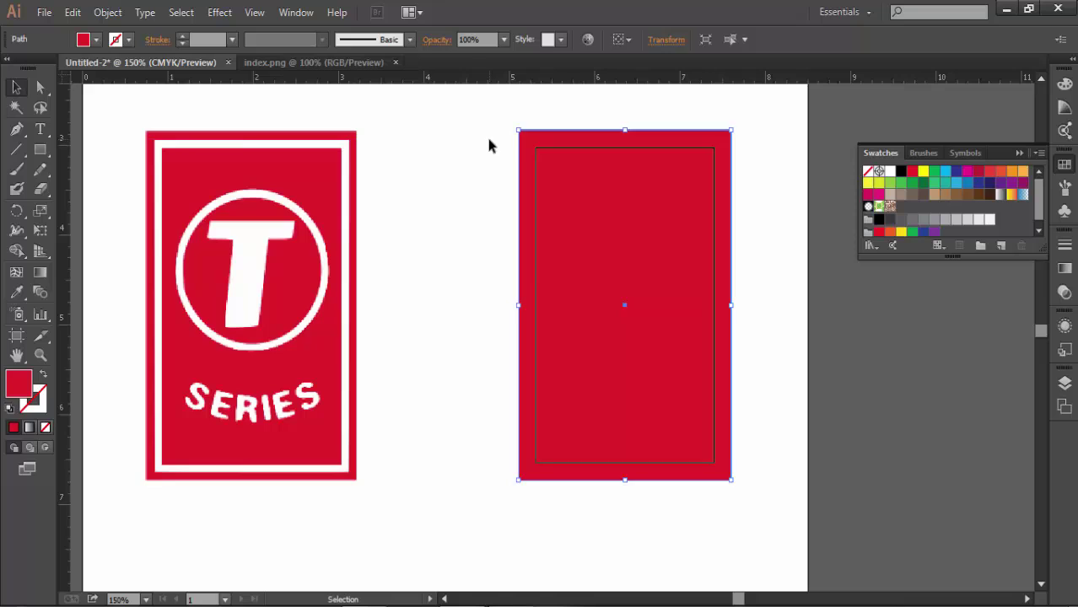
drag(474, 127, 595, 306)
click(15, 295)
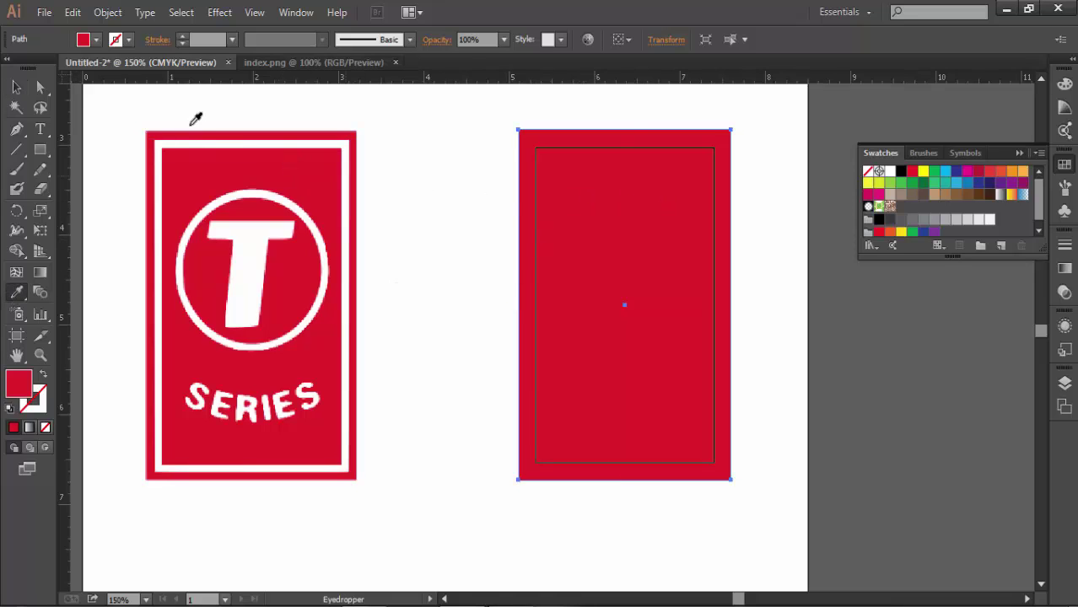
click(16, 87)
drag(444, 119, 612, 270)
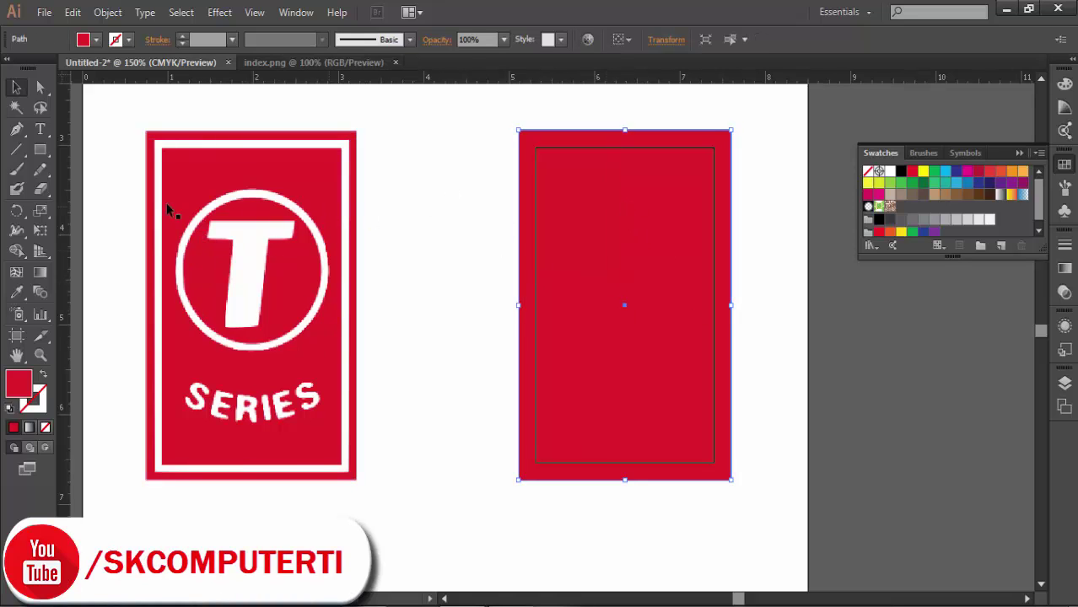
Draw a circle about 1.7 in wide, size it against the logo's ring, and move it into the upper half of the red rectangle
click(39, 154)
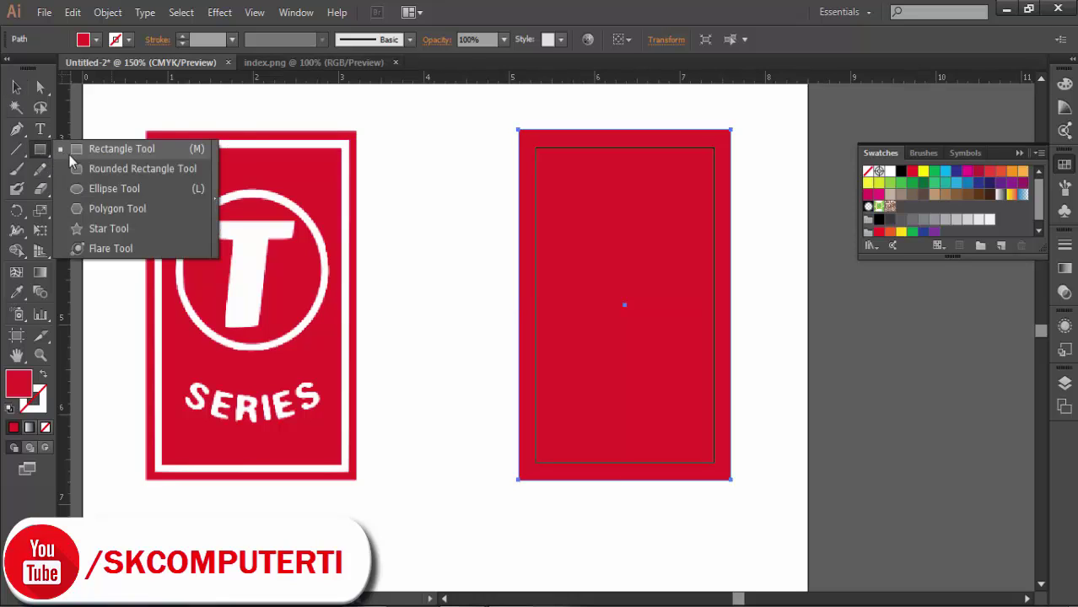
click(83, 188)
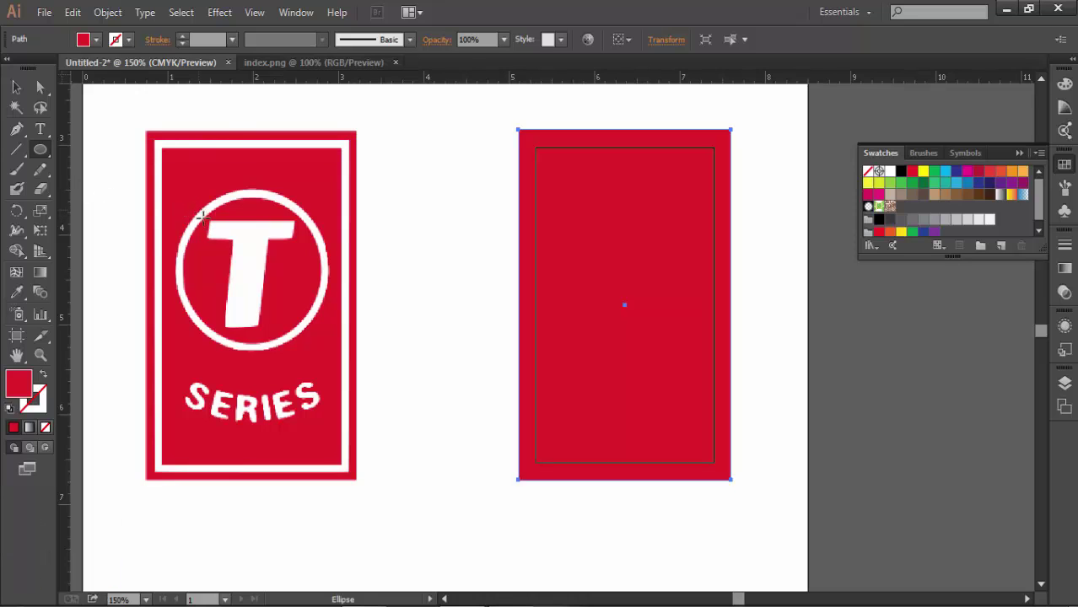
drag(202, 217, 259, 272)
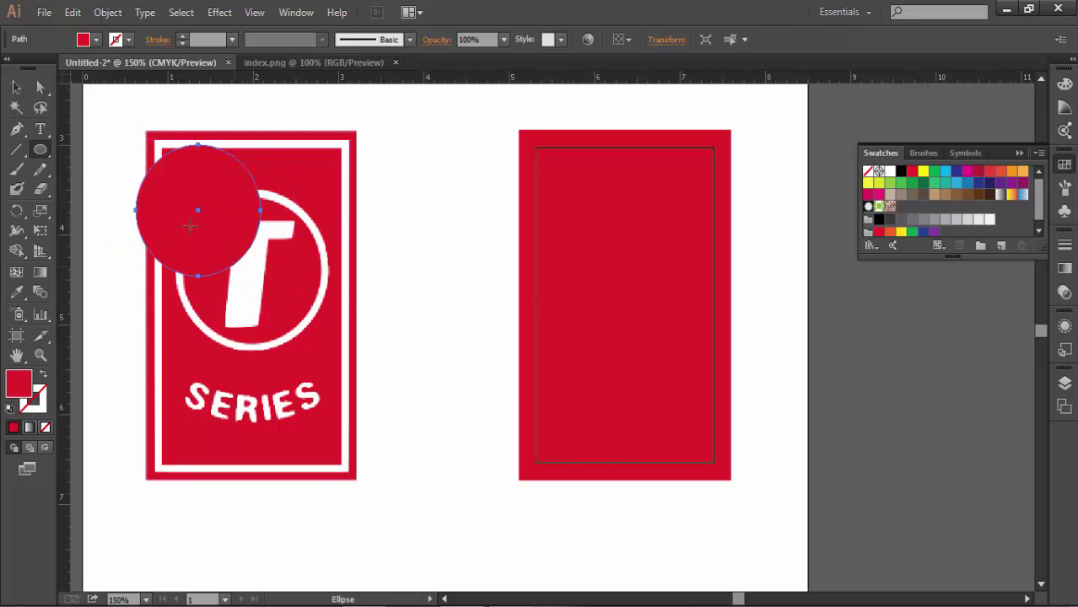
key(v)
drag(190, 224, 246, 283)
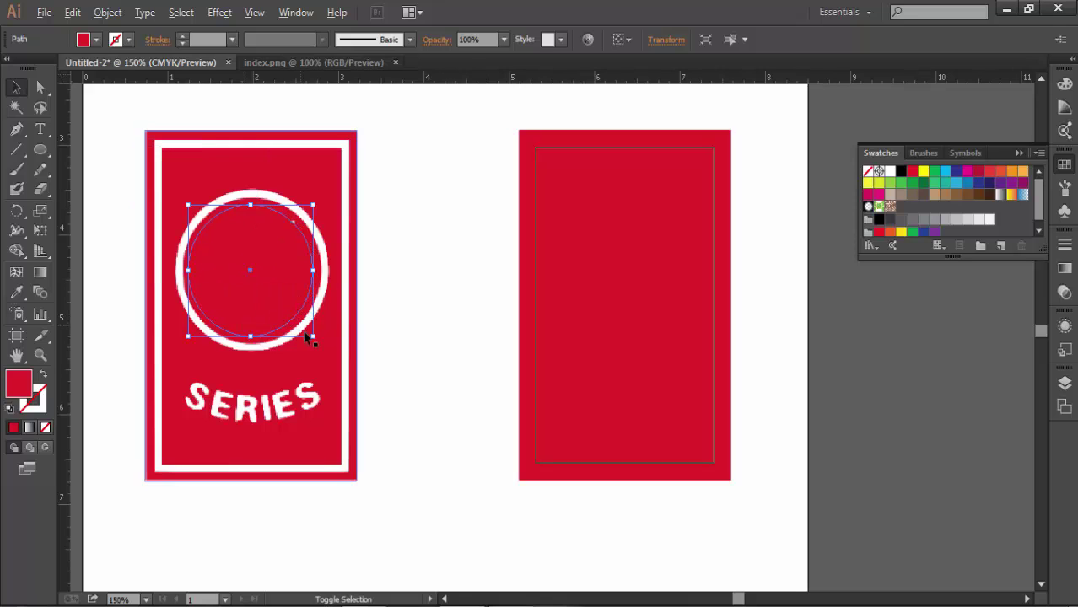
drag(313, 336, 320, 350)
drag(296, 304, 608, 295)
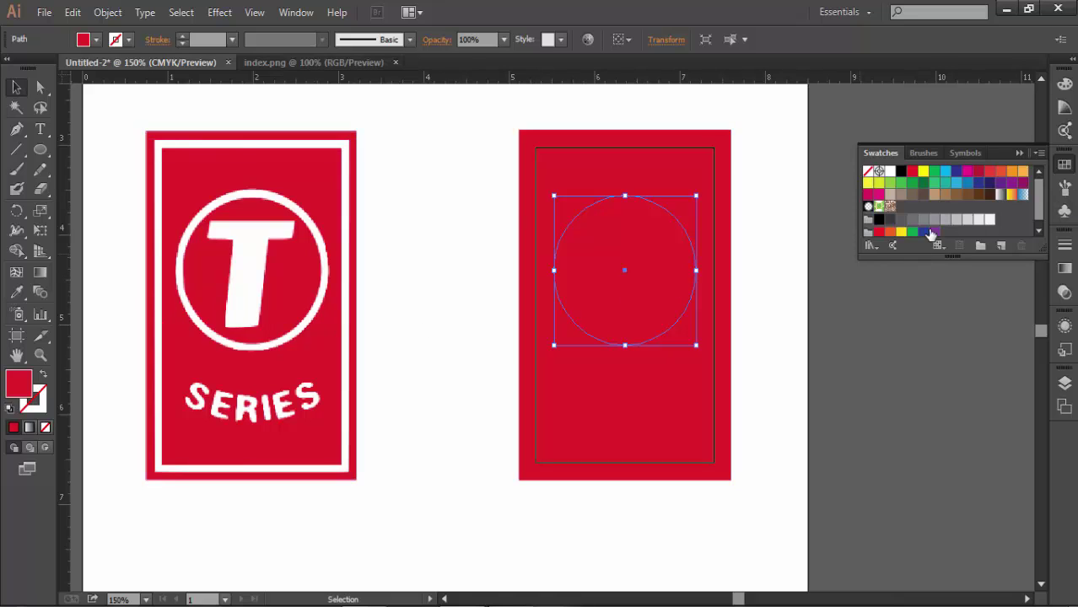
Remove the circle's fill and give it a white 1 pt stroke
click(46, 429)
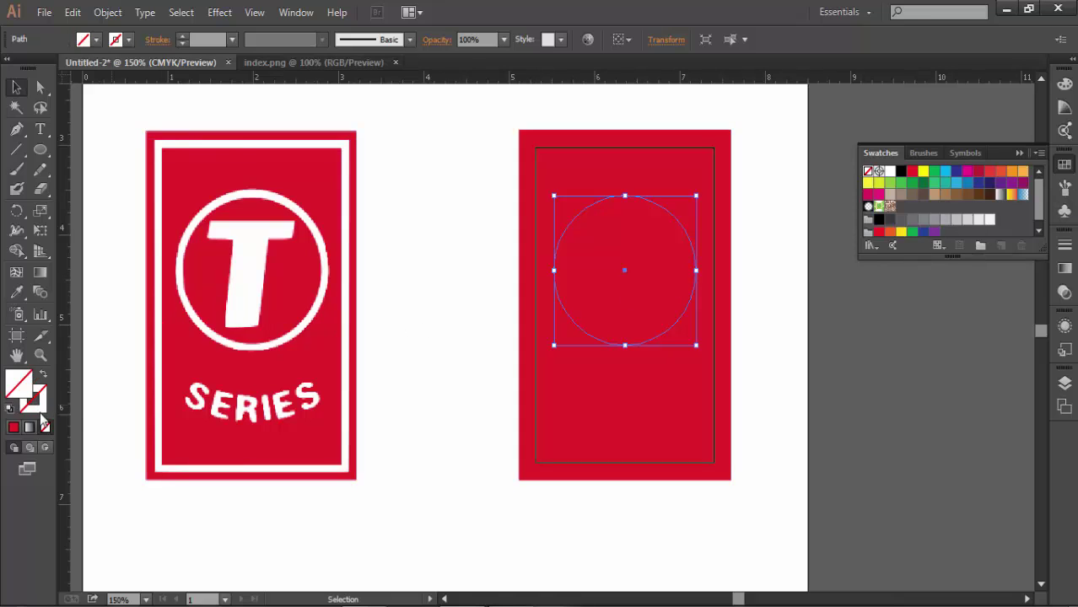
click(1064, 165)
drag(976, 146, 942, 146)
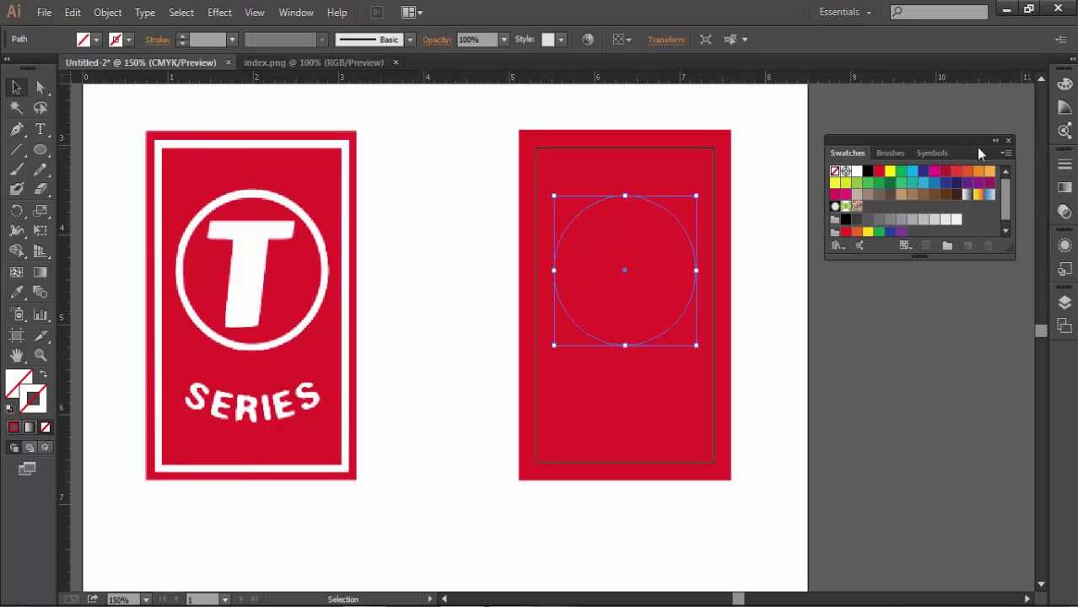
click(857, 172)
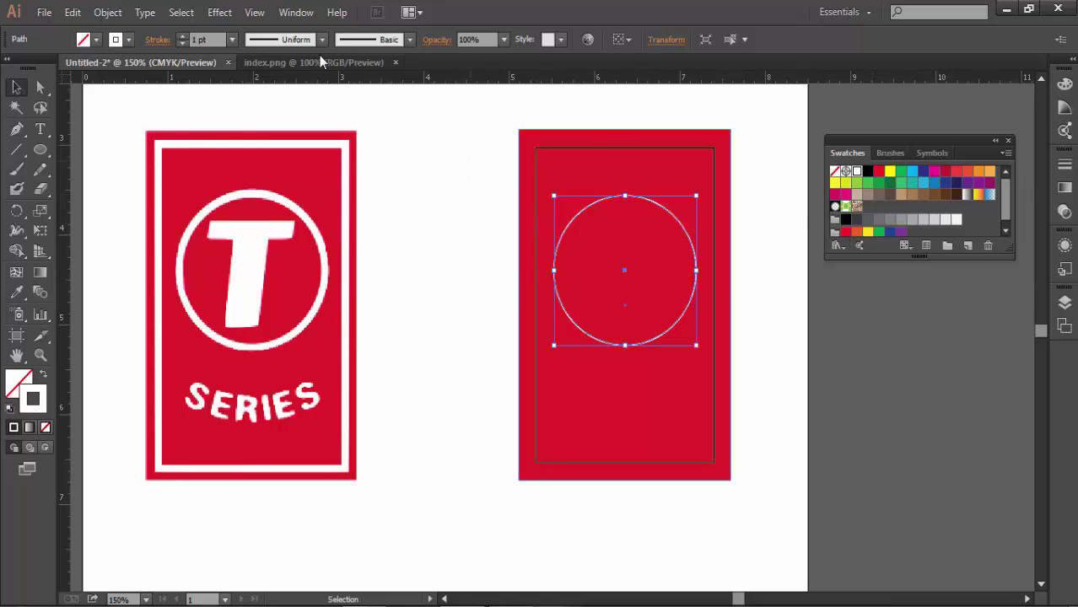
Set the circle's stroke weight to 5 pt and deselect it
click(296, 11)
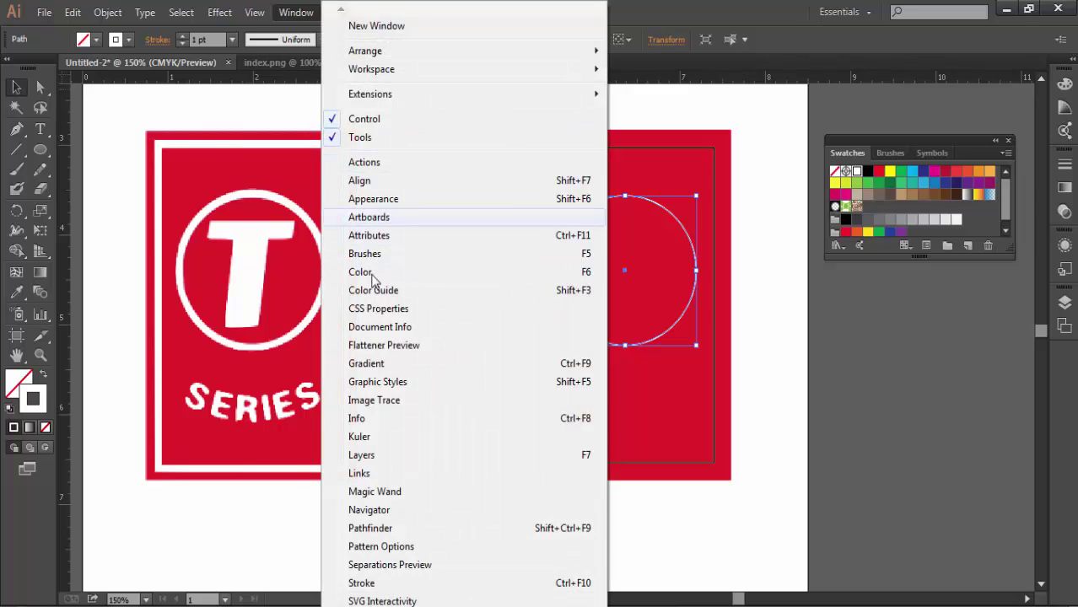
click(363, 583)
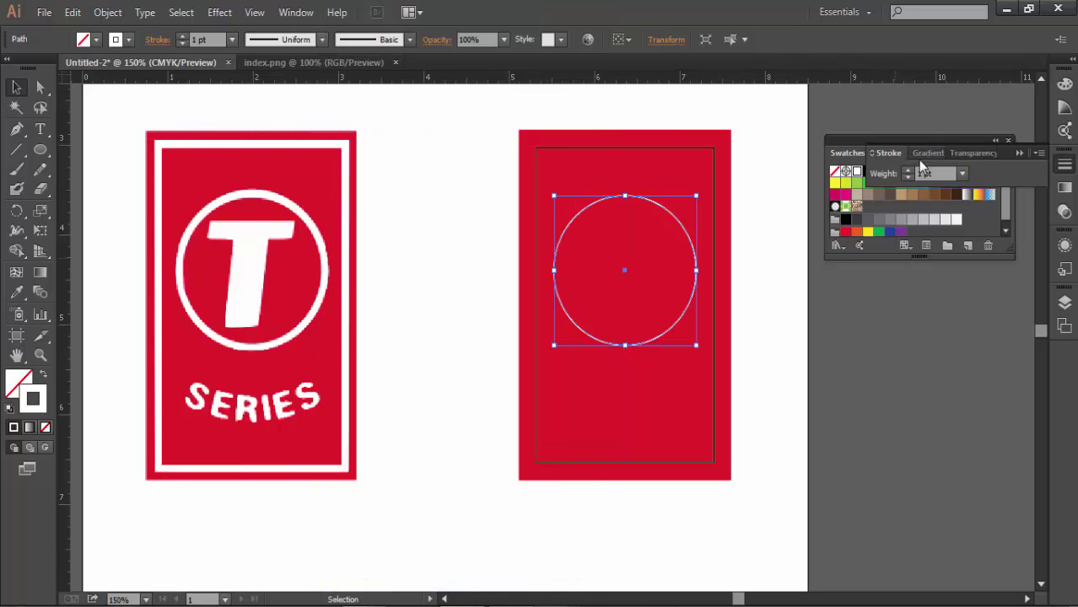
mouse_move(989, 218)
mouse_down()
mouse_move(962, 289)
mouse_move(979, 304)
mouse_up()
click(881, 322)
click(881, 322)
click(881, 322)
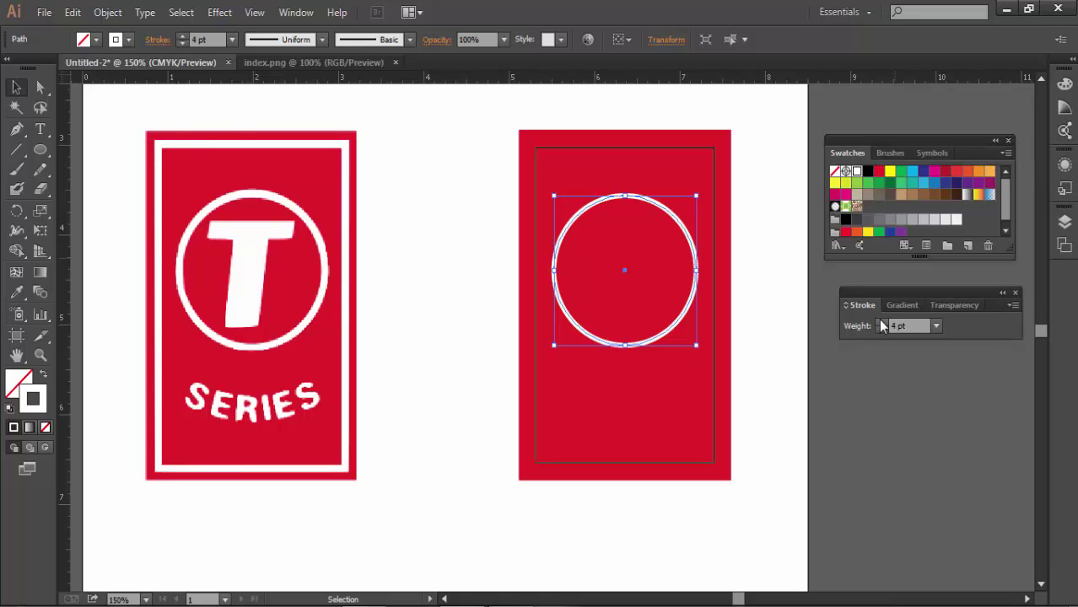
click(881, 323)
click(741, 369)
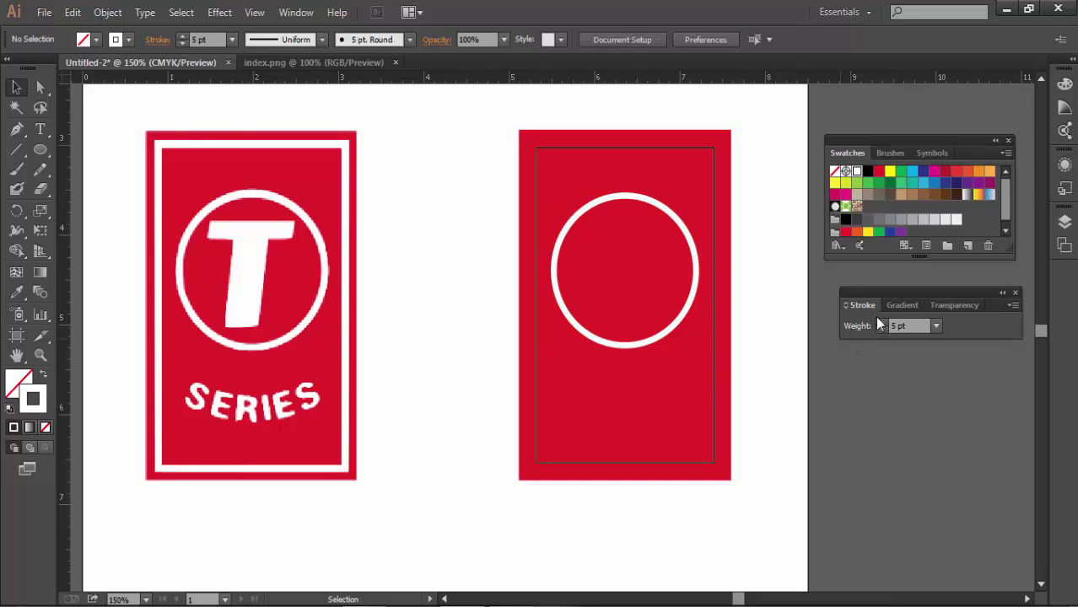
Increase the white circle's stroke weight to 6 pt and deselect it
click(718, 340)
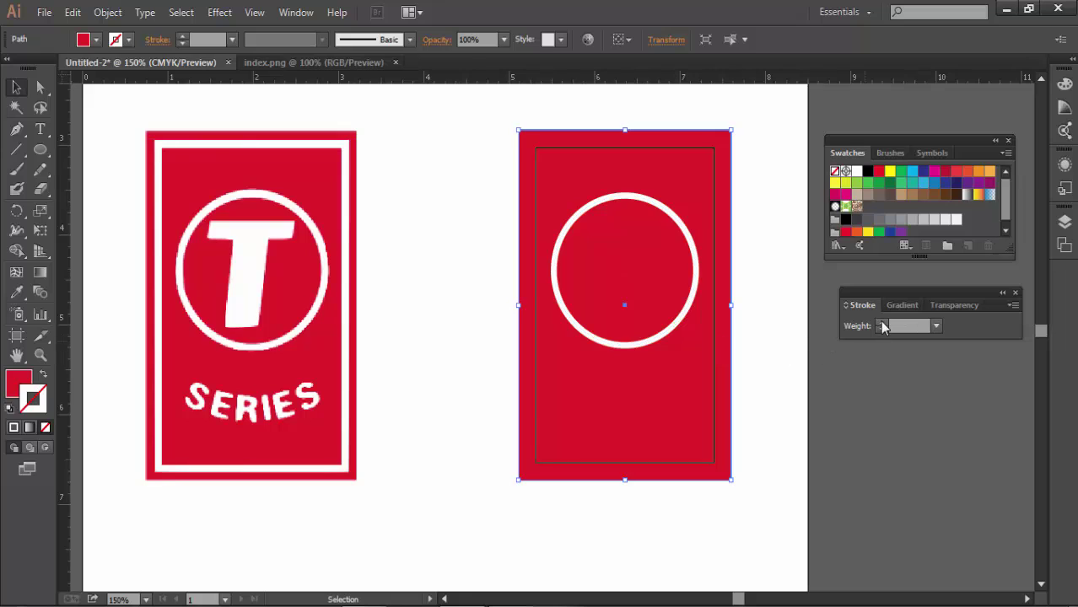
click(667, 332)
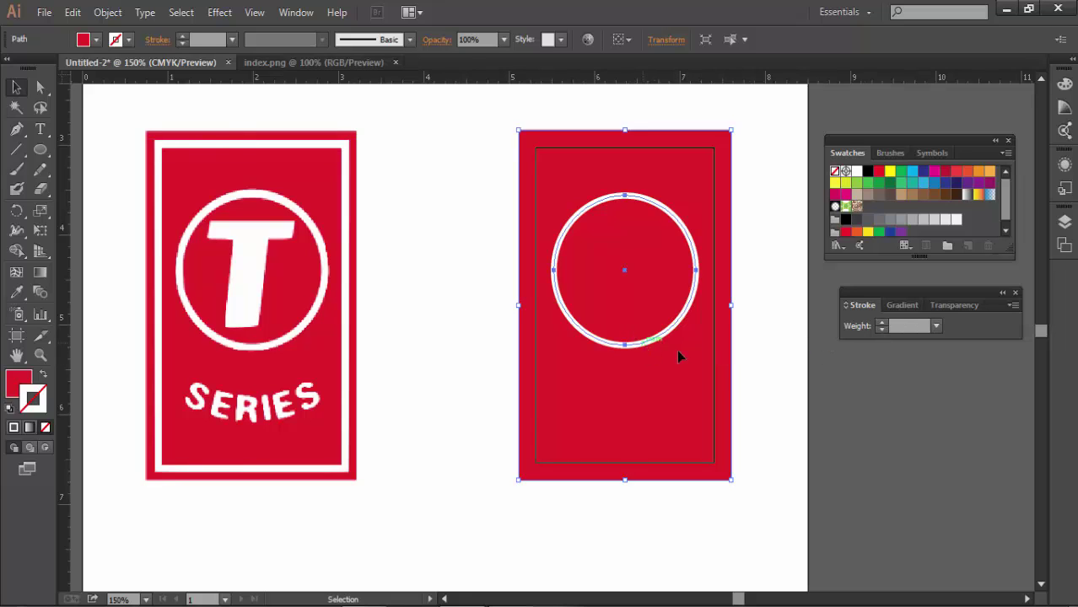
click(882, 323)
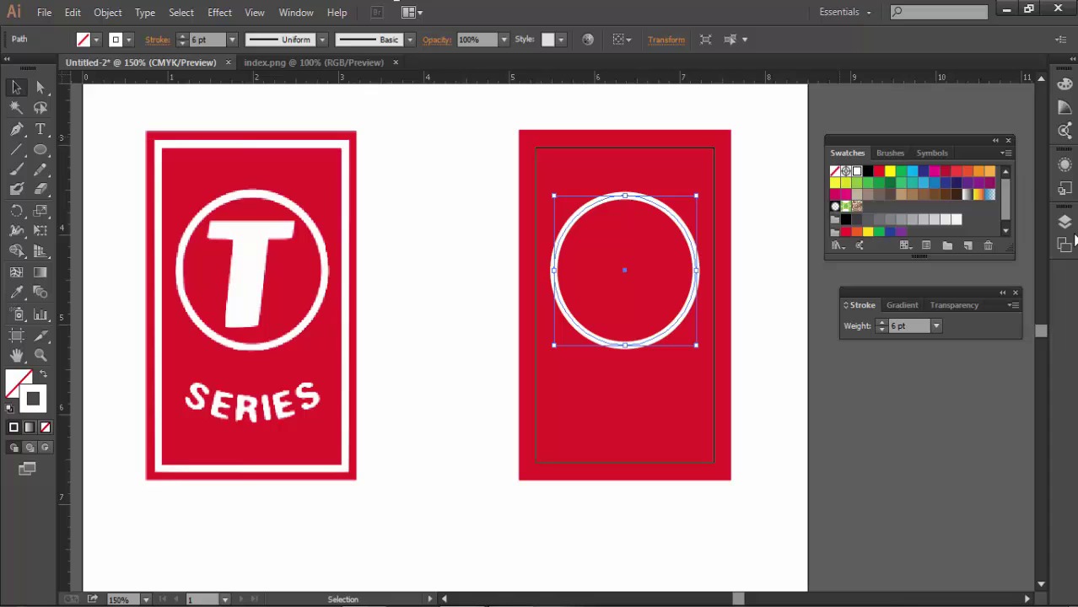
click(882, 353)
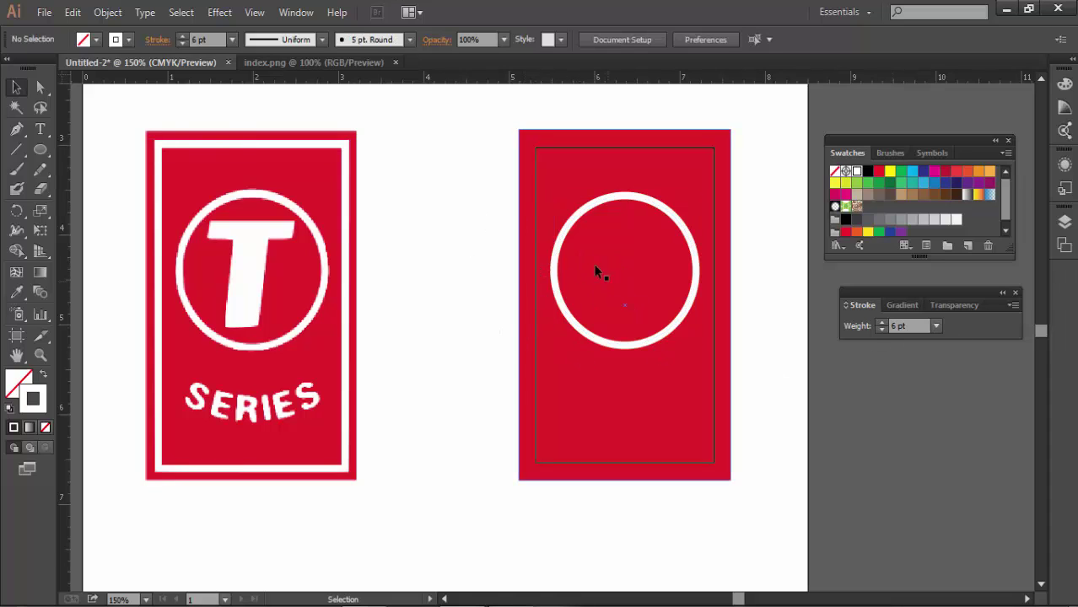
Add the text "SK" inside the white circle and enlarge it to about 79 pt so it fills the ring
click(38, 132)
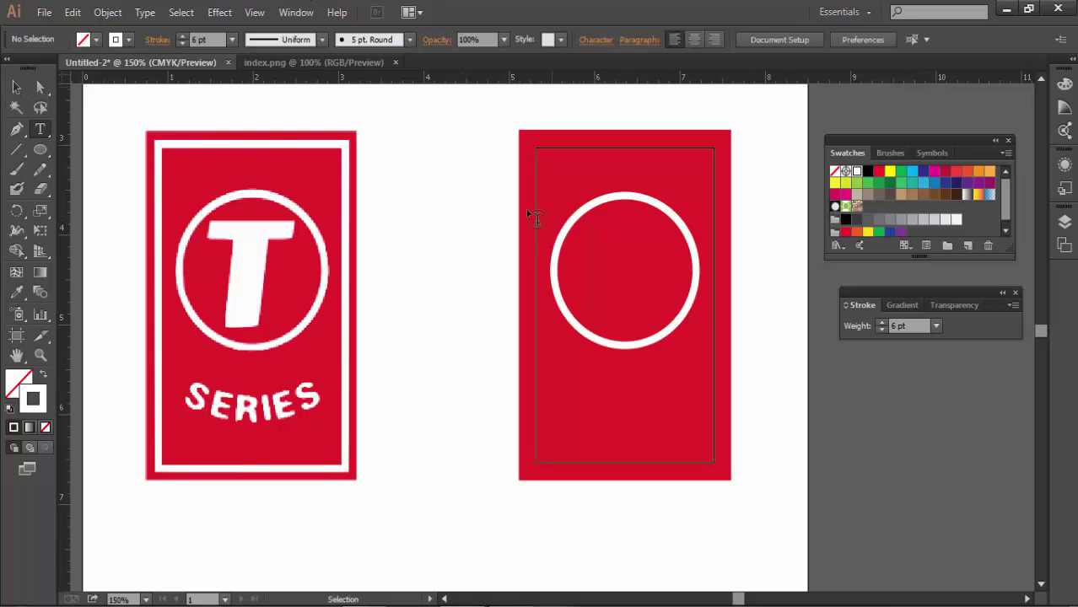
click(597, 268)
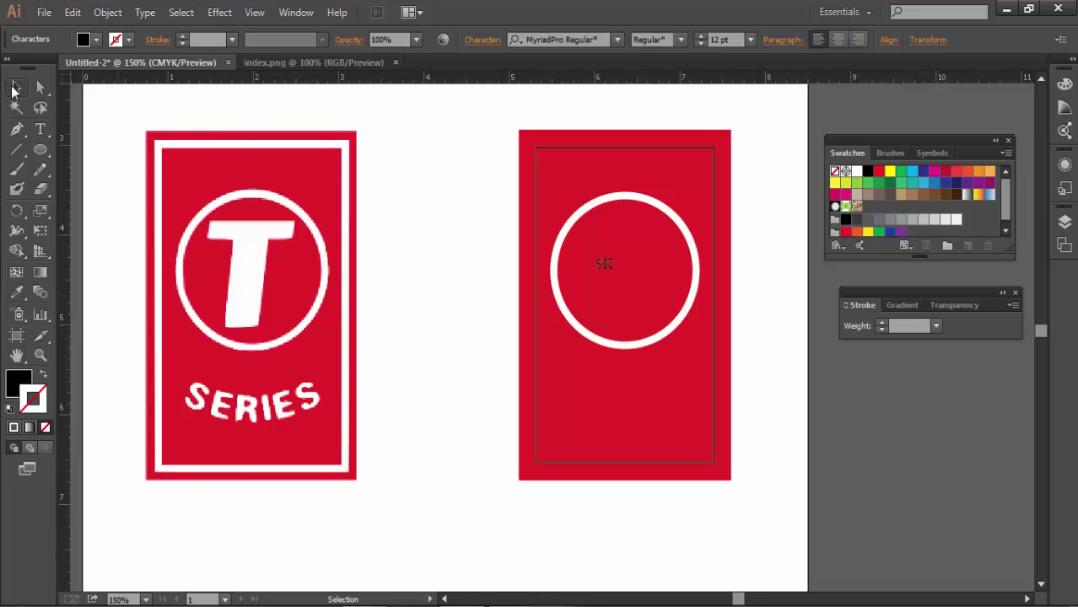
key(Escape)
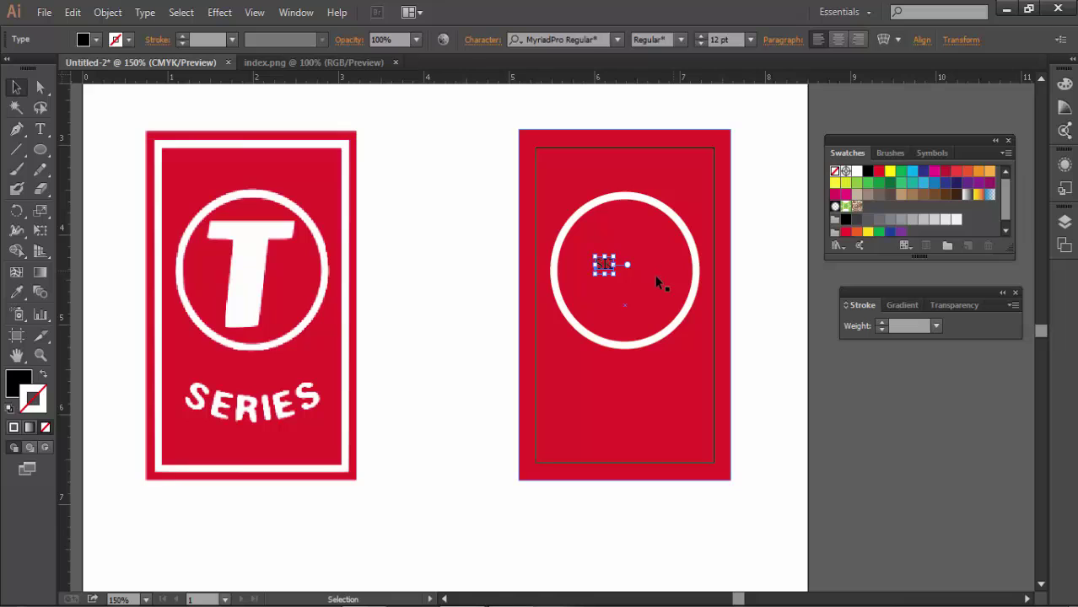
drag(611, 273, 661, 303)
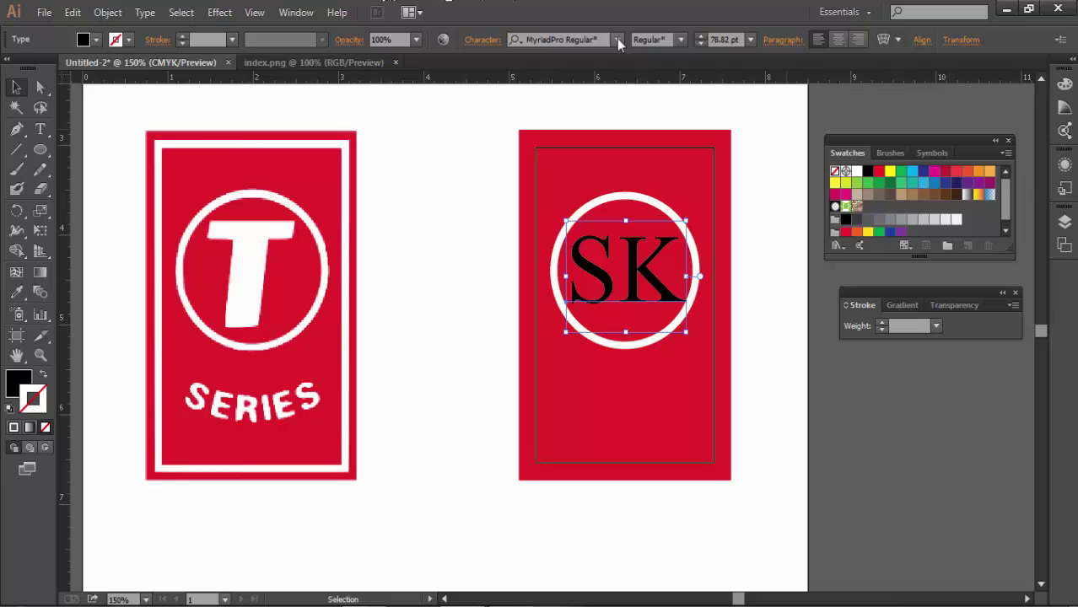
Look through the available fonts for the SK text and bring up the Character settings
click(550, 39)
click(507, 299)
click(624, 270)
click(619, 40)
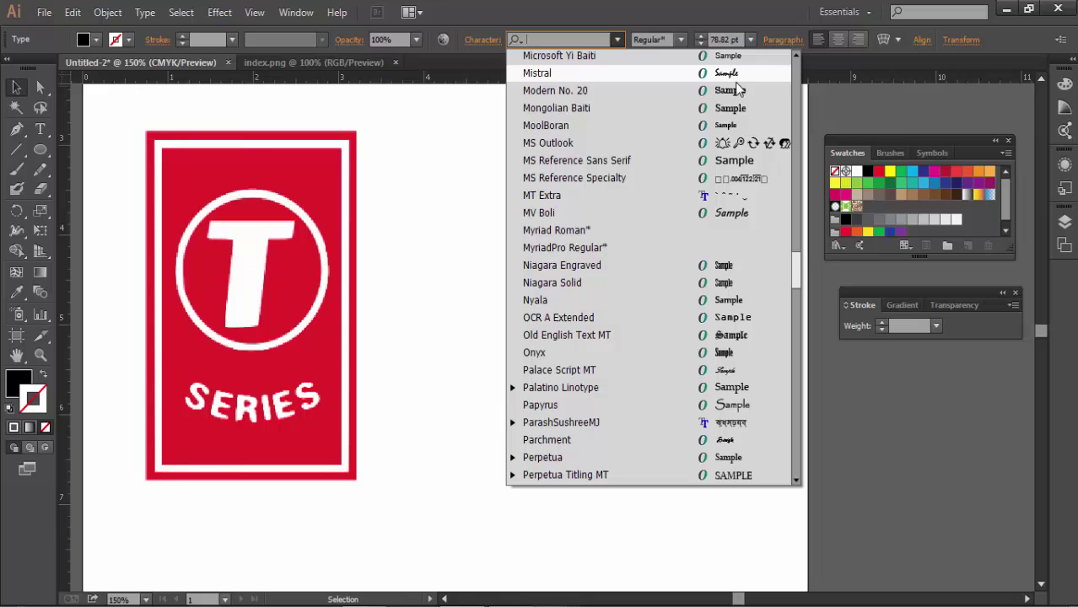
click(297, 13)
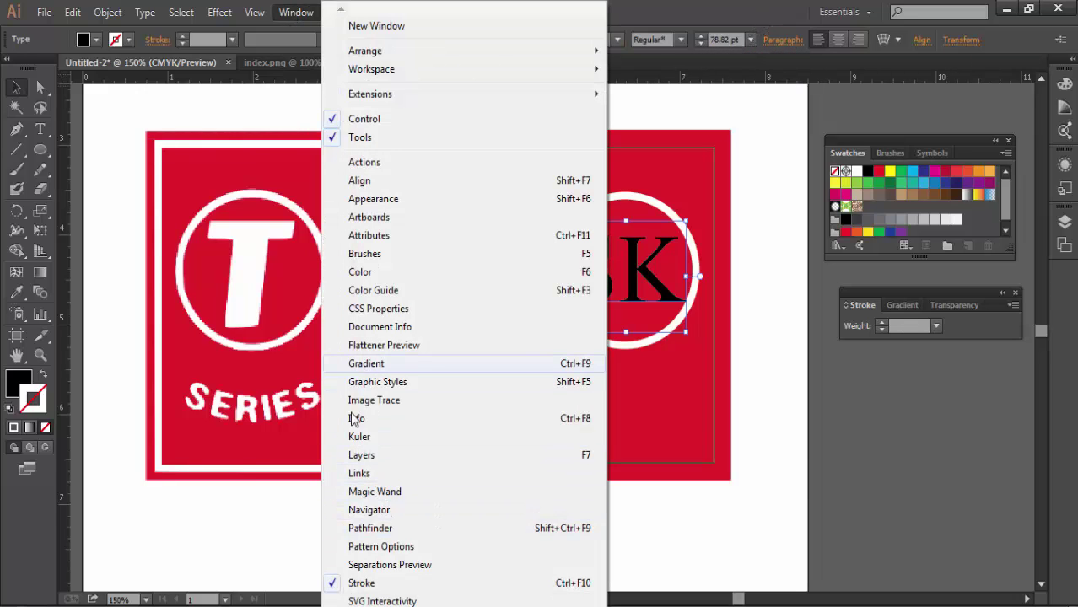
scroll(363, 489, down, 3)
mouse_move(365, 588)
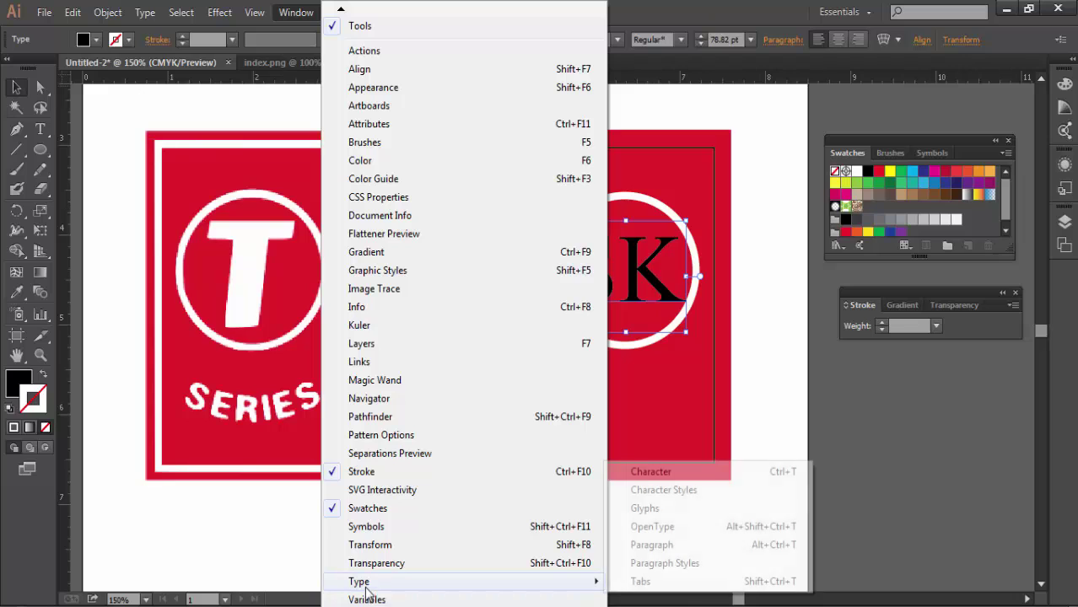
click(676, 472)
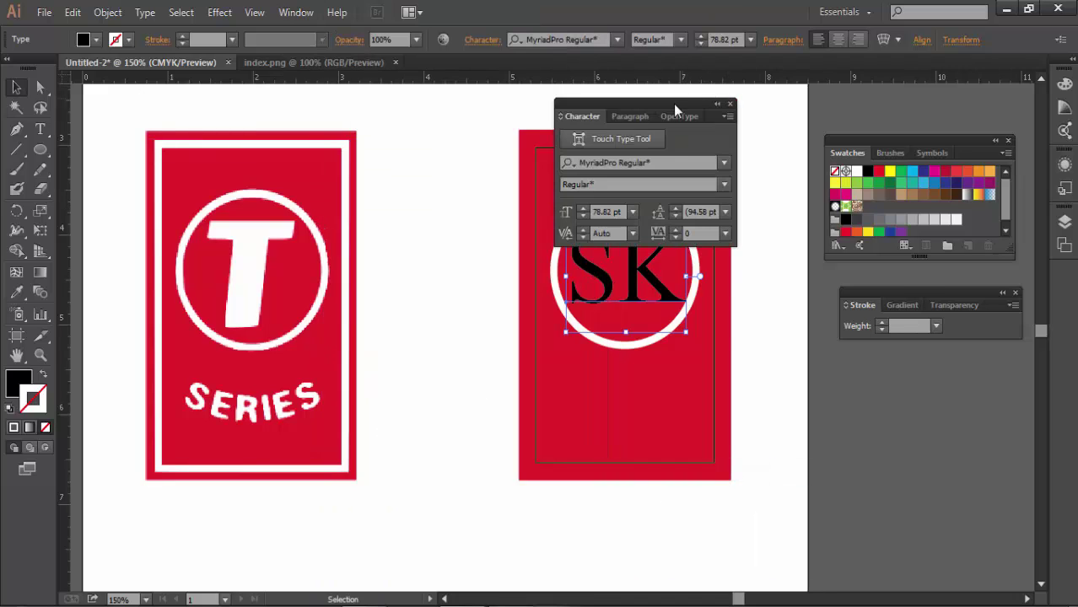
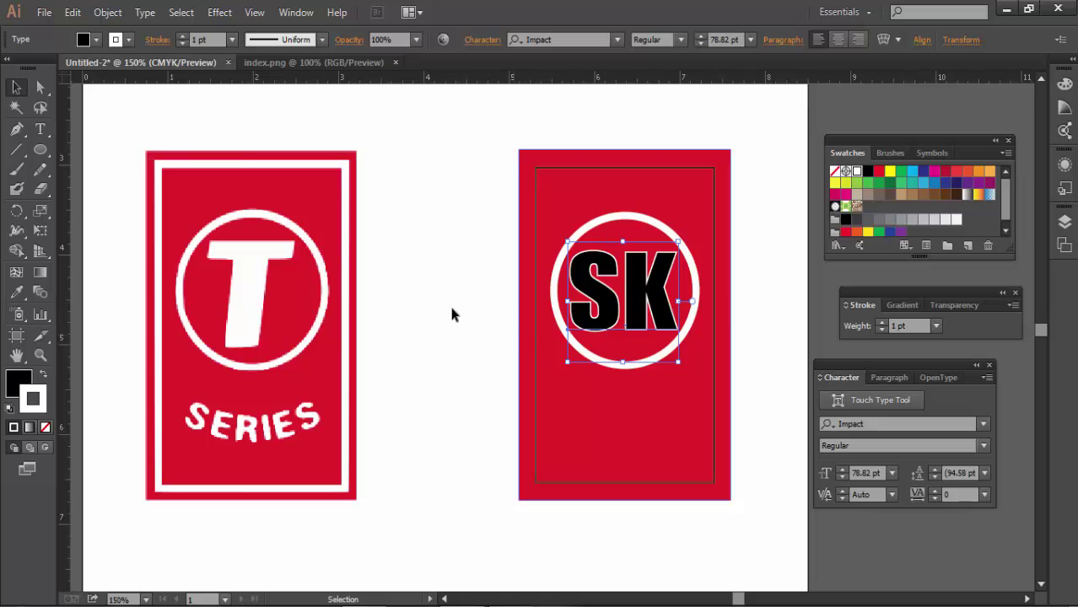
Fill the SK text with white and deselect it
click(452, 313)
click(616, 325)
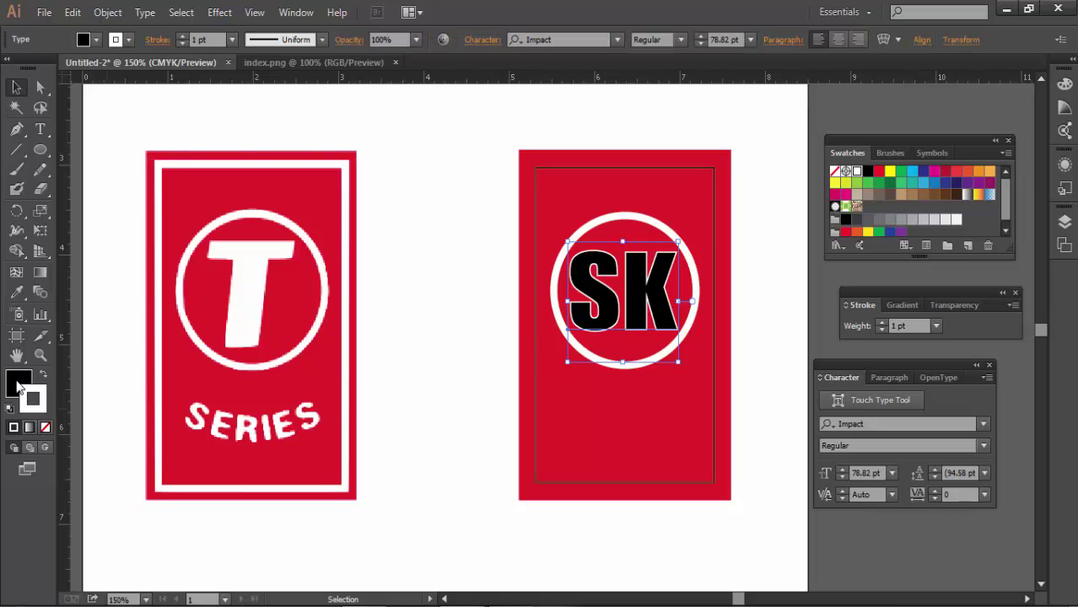
click(20, 386)
click(857, 172)
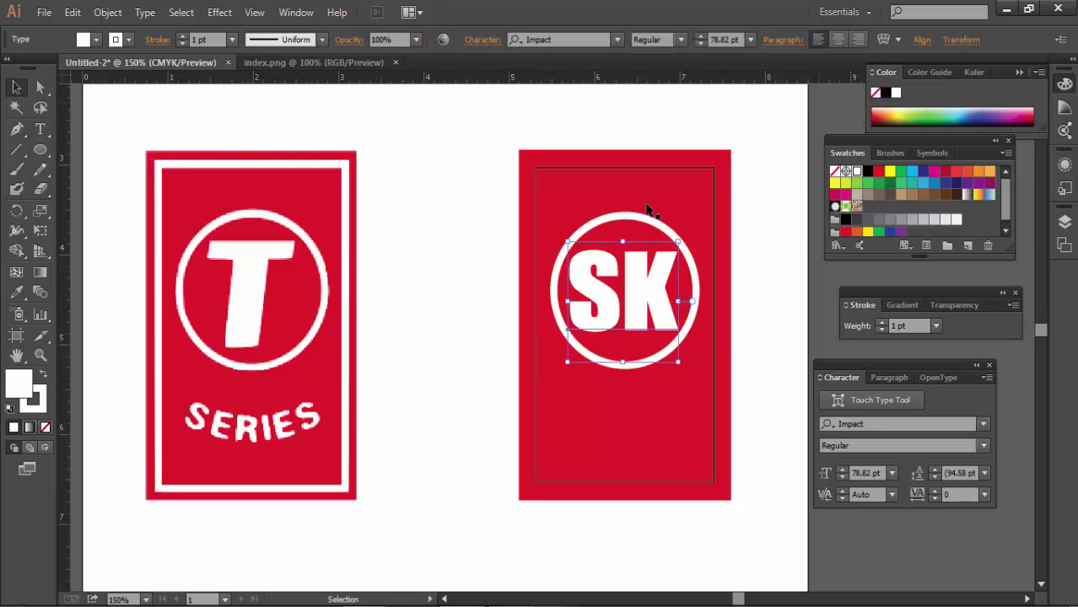
click(382, 219)
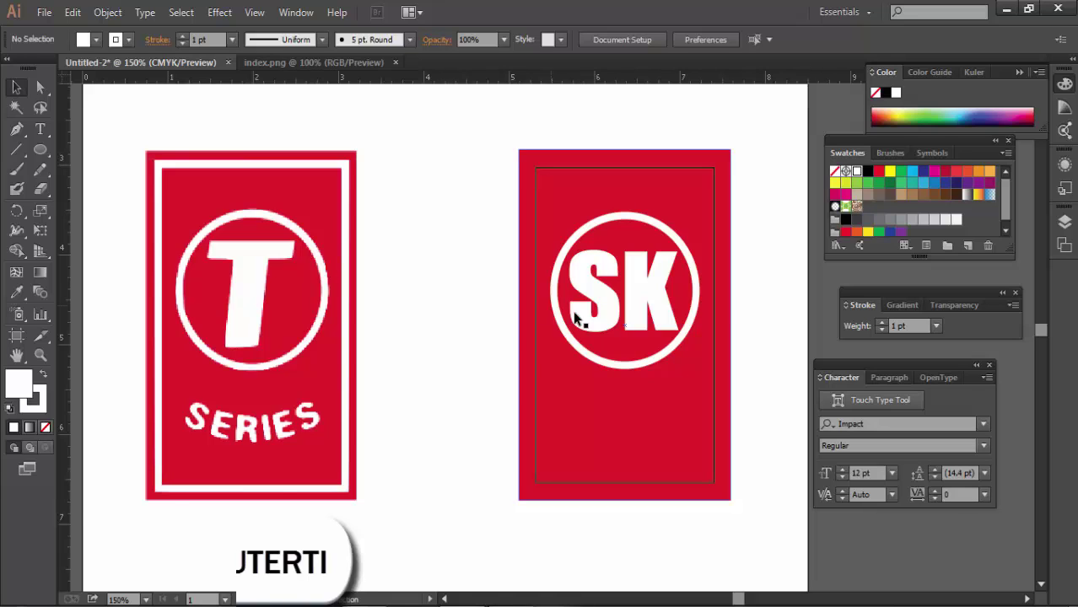
Try a black fill on the SK text, and undo it
click(615, 322)
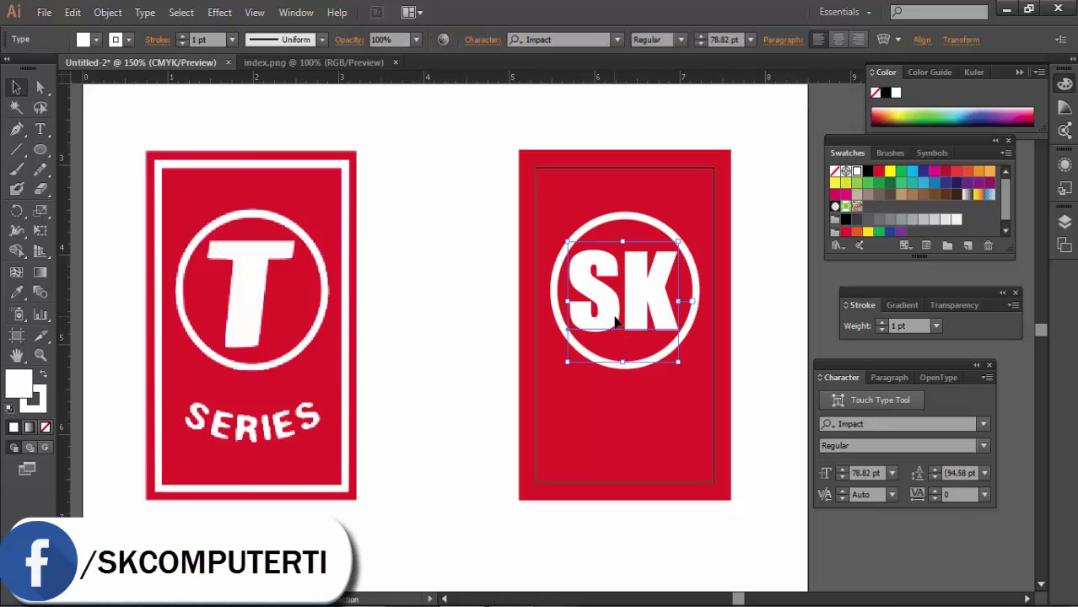
click(867, 172)
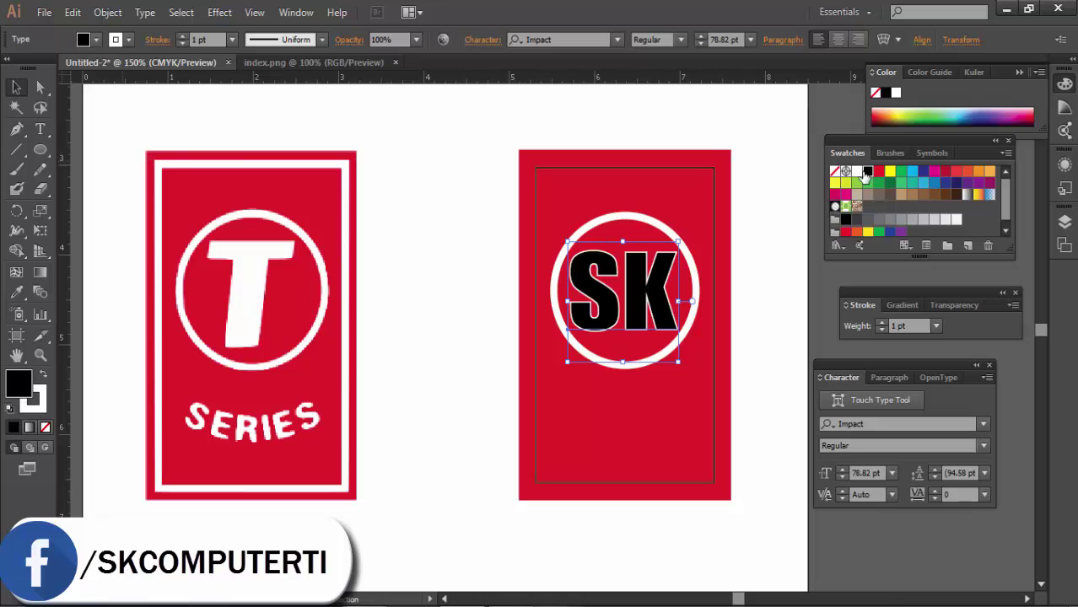
key(ctrl+z)
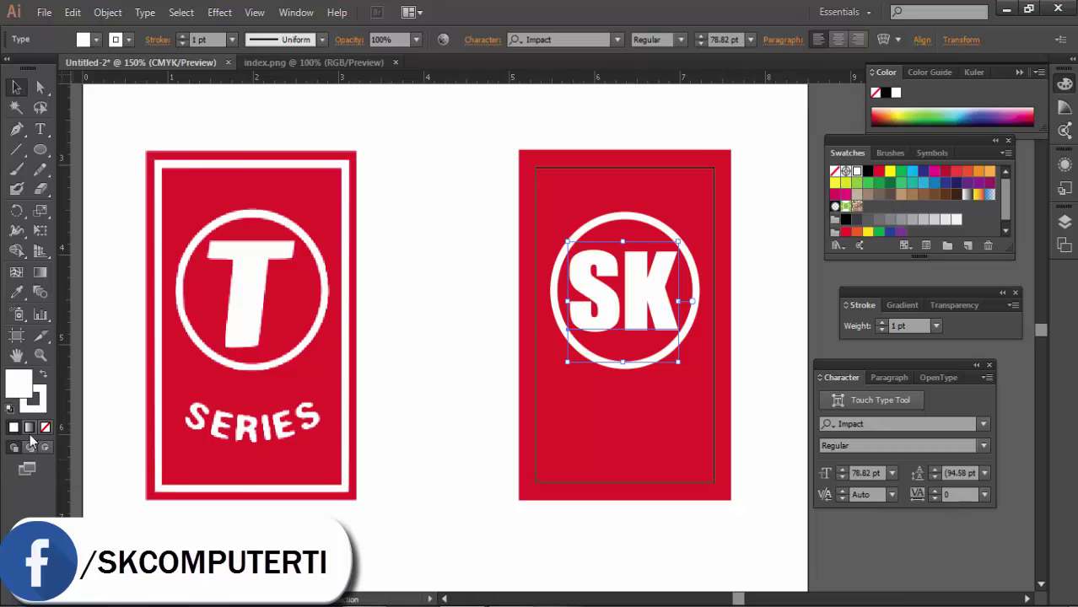
Give the SK text a black 3 pt stroke and deselect it to judge the outline
click(40, 408)
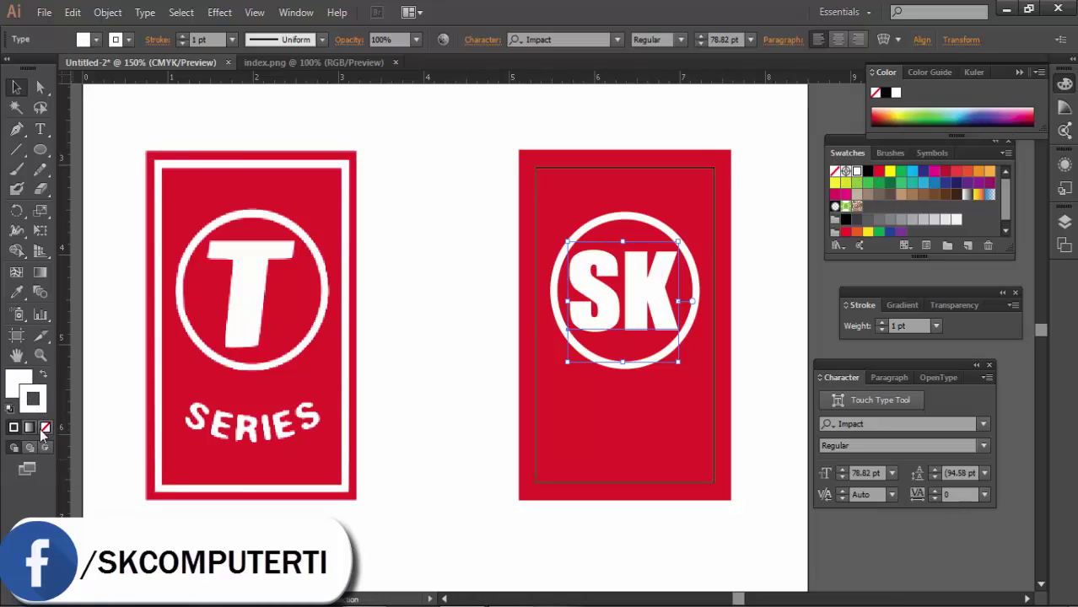
click(868, 174)
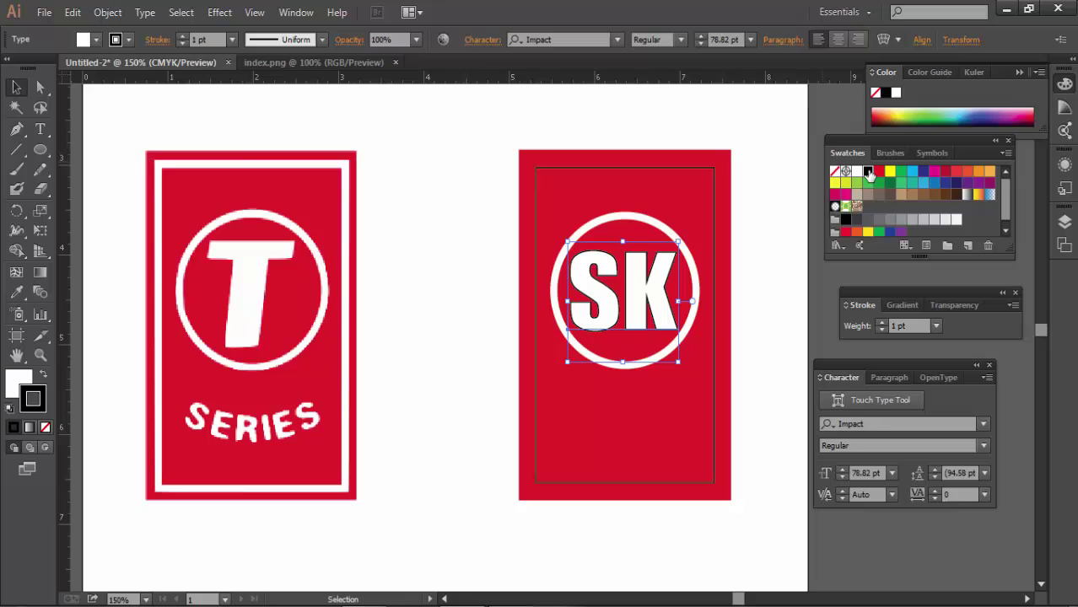
click(882, 322)
click(882, 322)
click(424, 197)
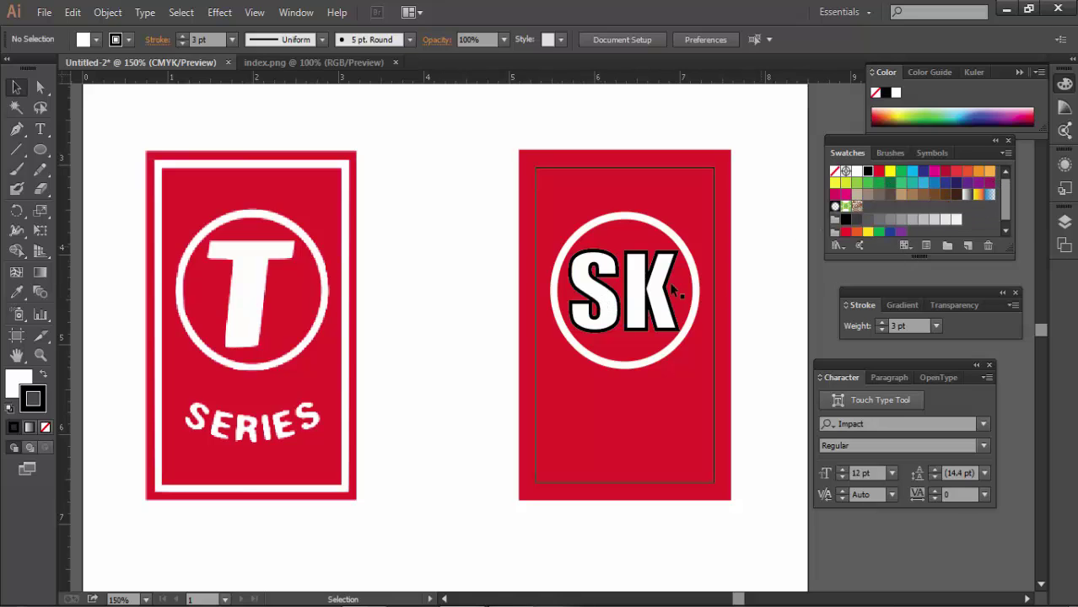
Reduce the SK text's stroke weight until it has no stroke, and deselect the text
click(638, 307)
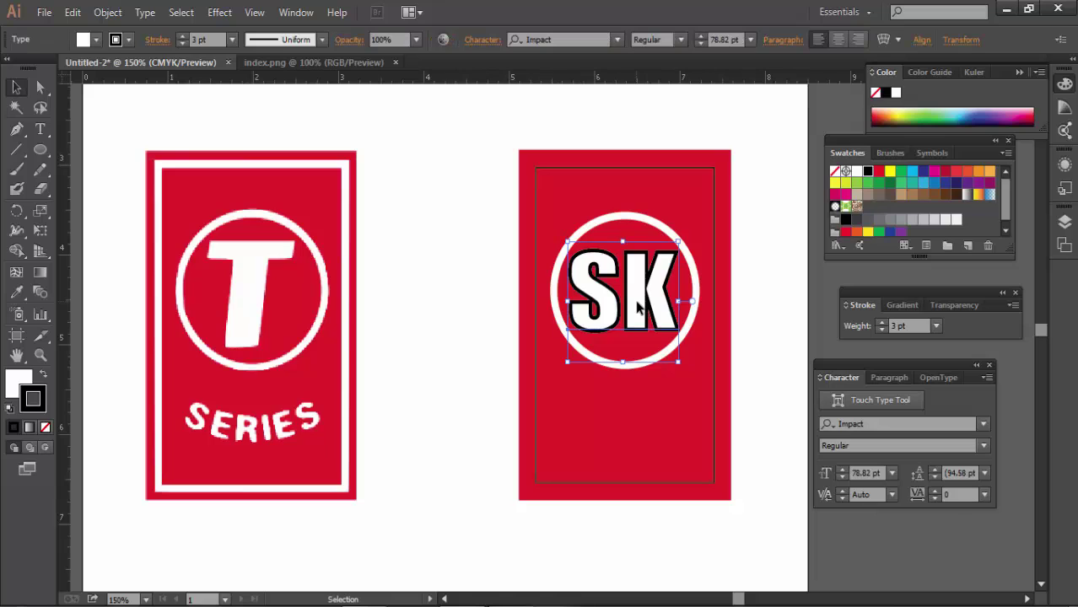
click(882, 329)
click(882, 328)
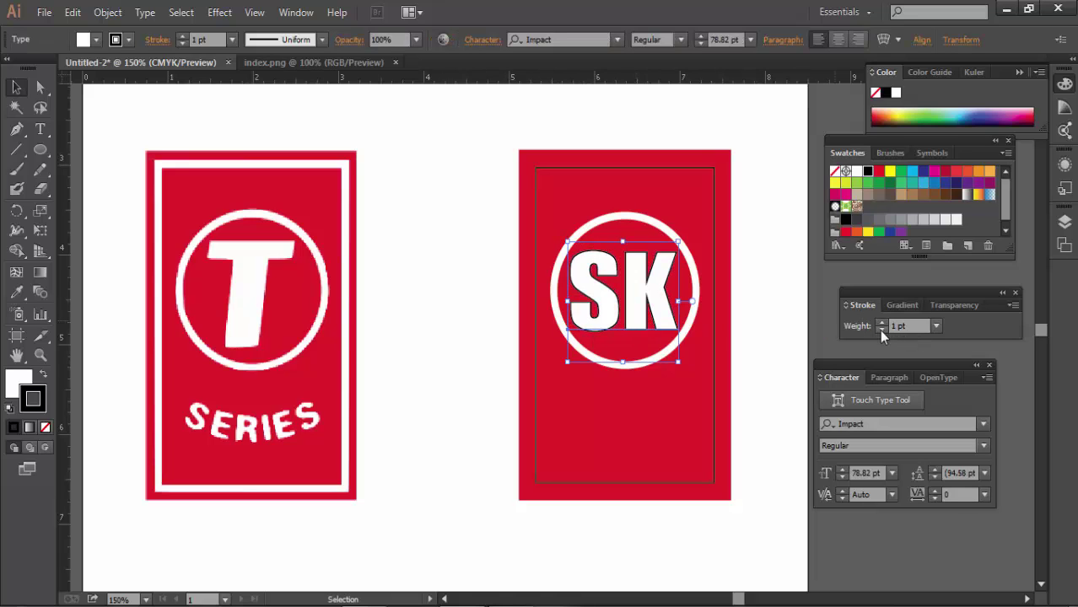
click(881, 329)
click(472, 283)
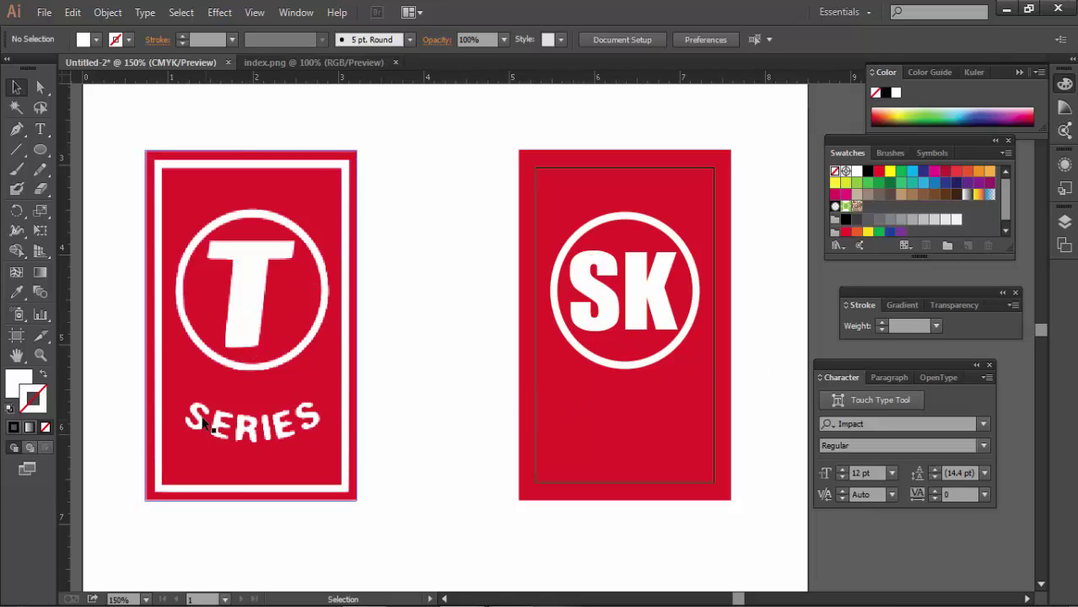
Add the text "Computer Tech" in the lower part of the red rectangle and move it just below the ring
click(40, 129)
click(554, 435)
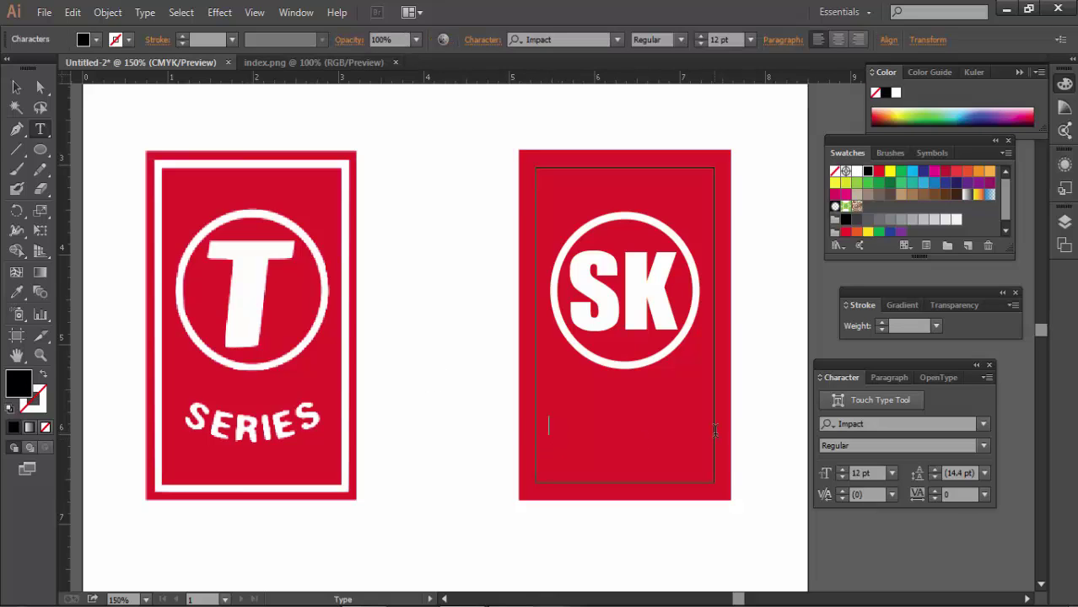
text(Computer Tech)
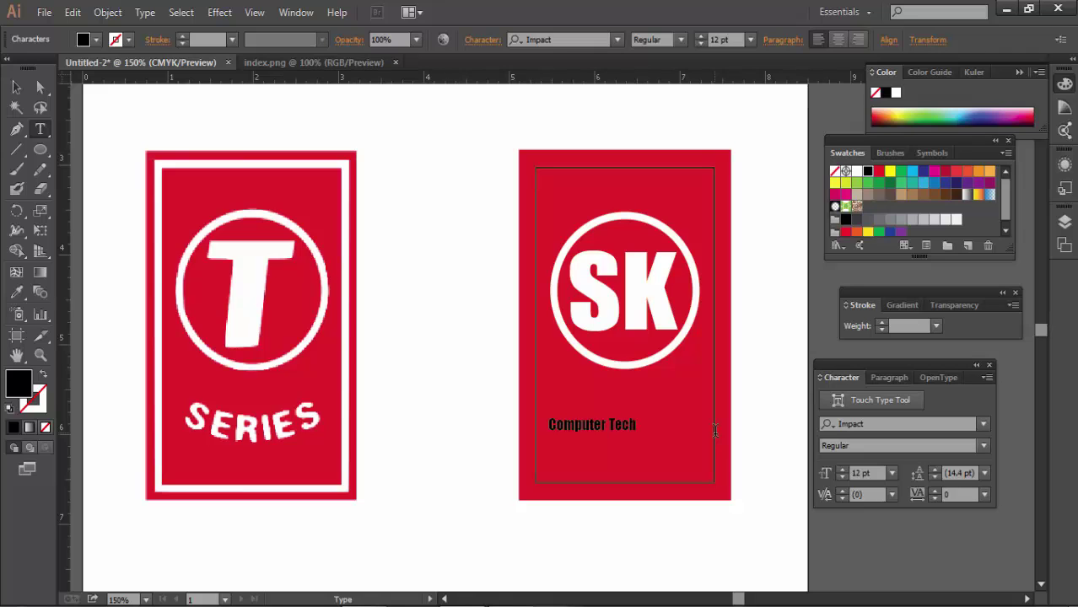
click(16, 87)
drag(601, 425, 636, 405)
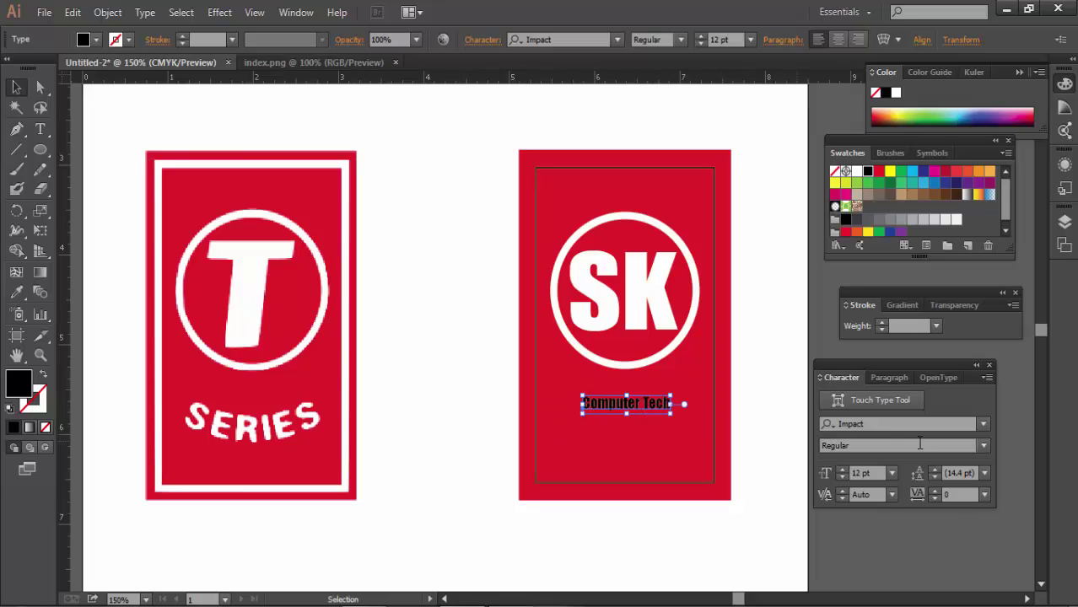
Set the "Computer Tech" text to 20 pt and shift it to line up centrally under the ring
click(842, 469)
click(842, 469)
click(842, 470)
click(842, 470)
click(842, 469)
click(843, 470)
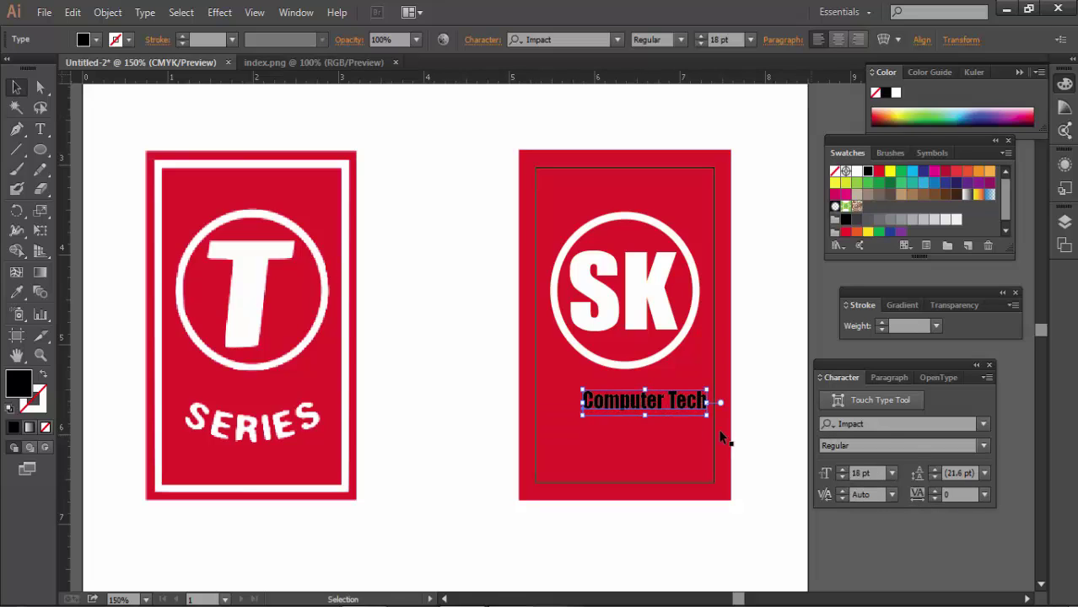
drag(676, 405, 659, 406)
click(843, 470)
click(842, 470)
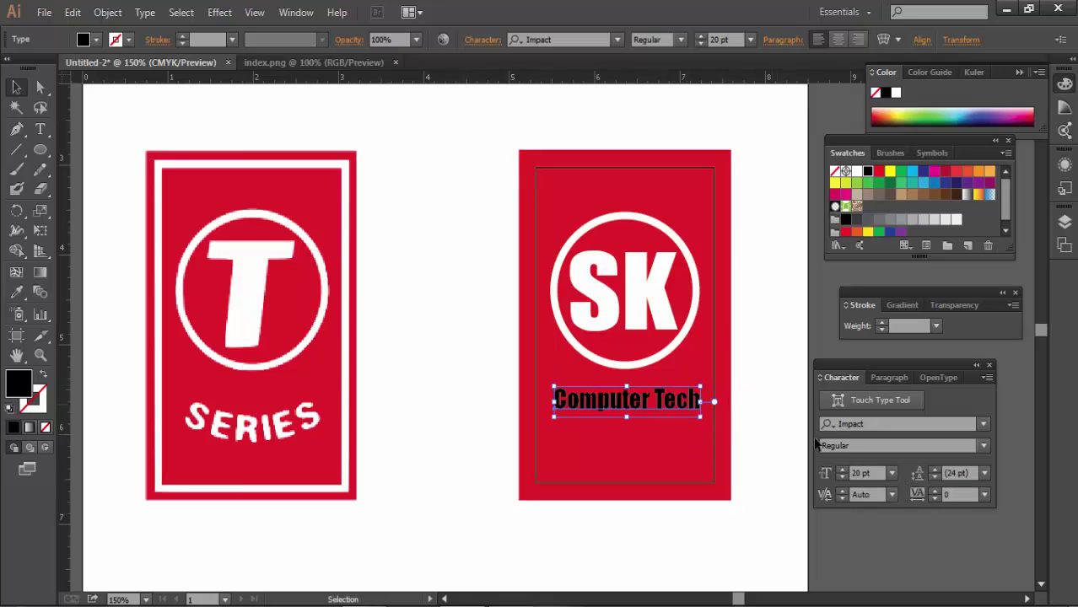
Change the "Computer Tech" text's font to Berlin Sans FB Demi Bold and keep the text selected
click(984, 423)
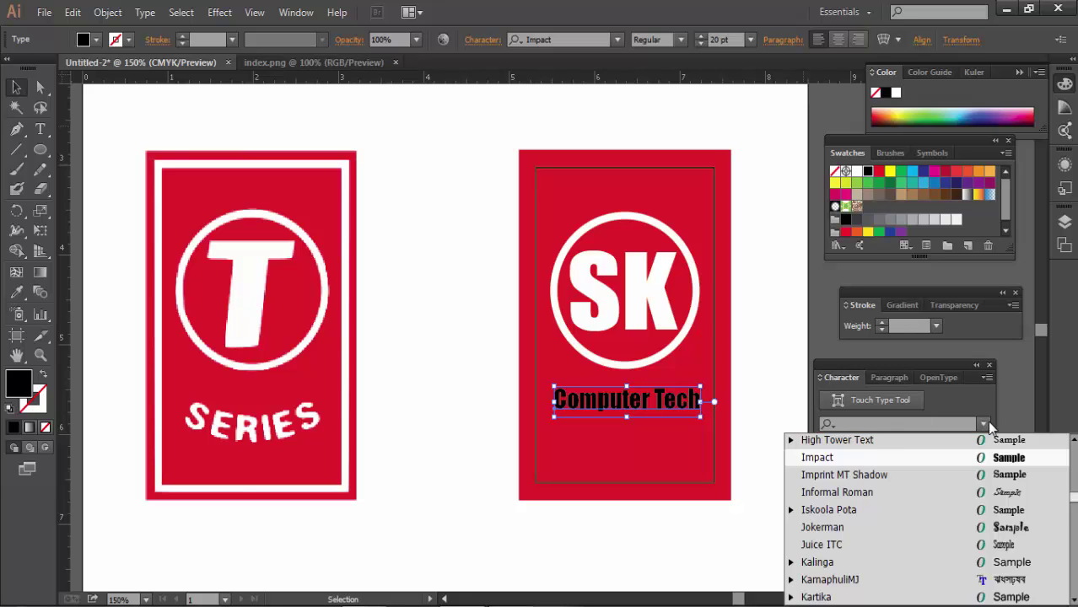
scroll(891, 454, up, 6)
scroll(890, 456, up, 6)
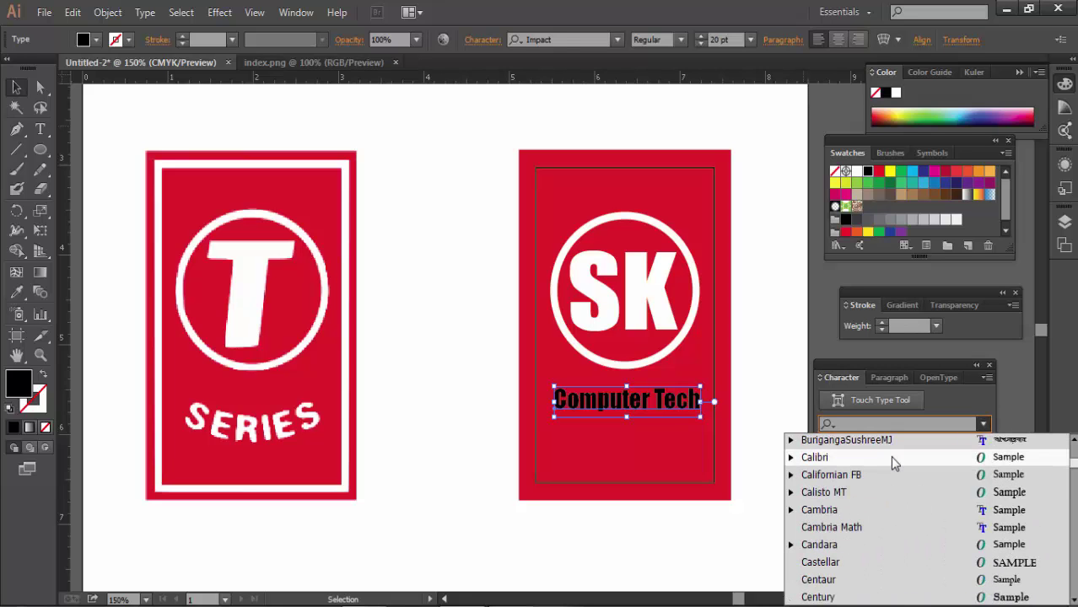
scroll(890, 455, up, 3)
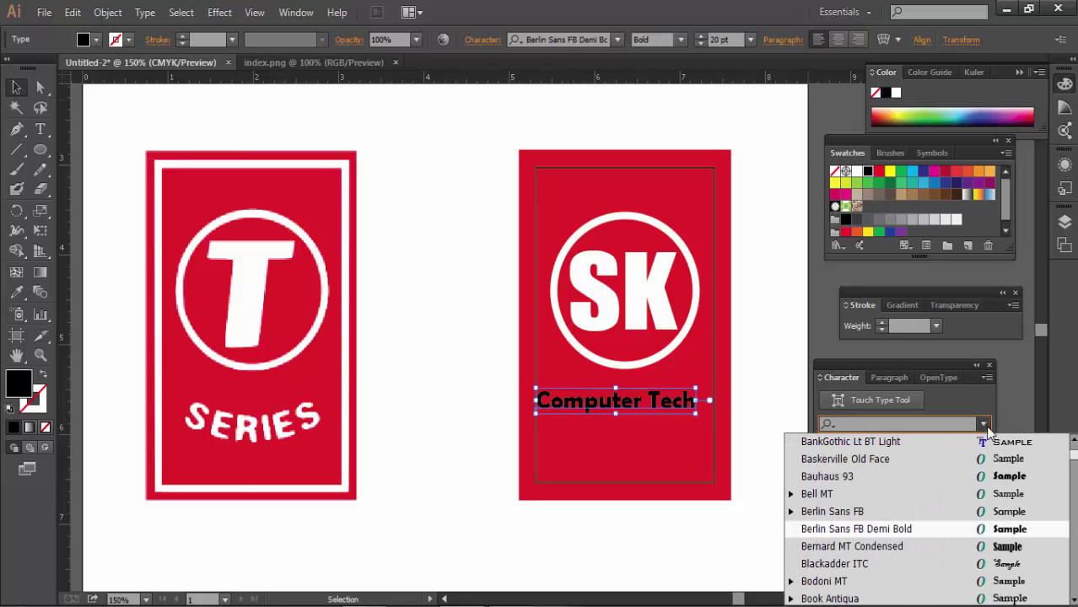
click(1002, 532)
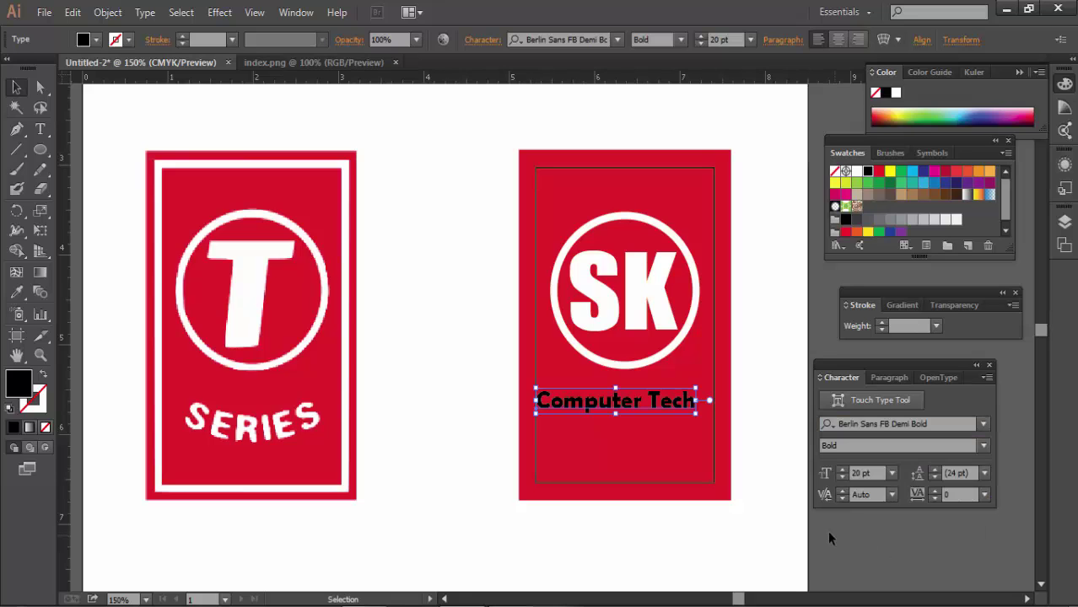
click(743, 516)
click(666, 403)
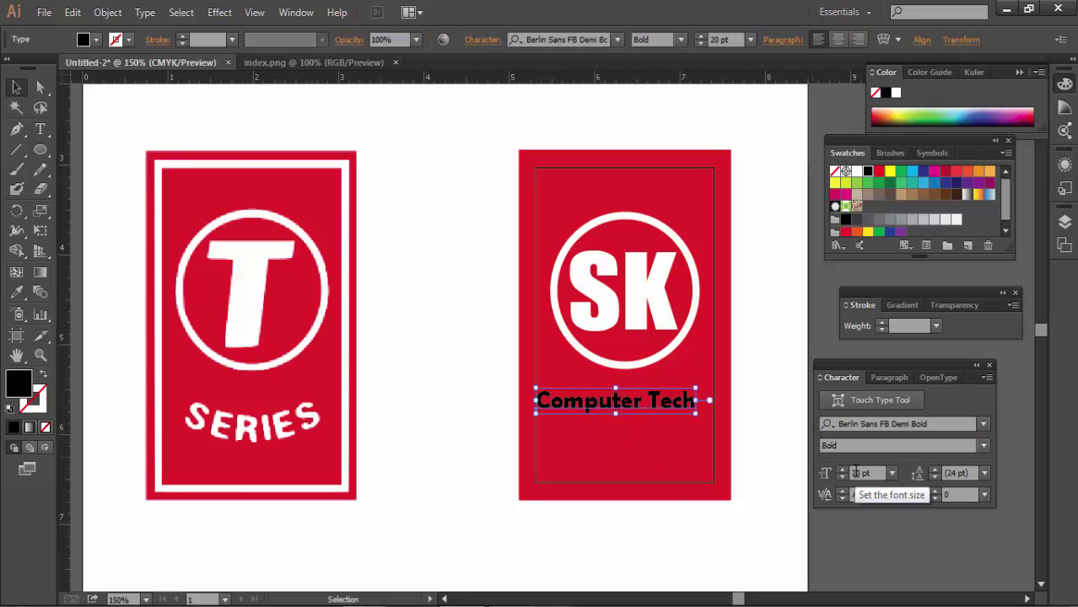
Set the "Computer Tech" text to 22 pt and fill it with white
click(843, 476)
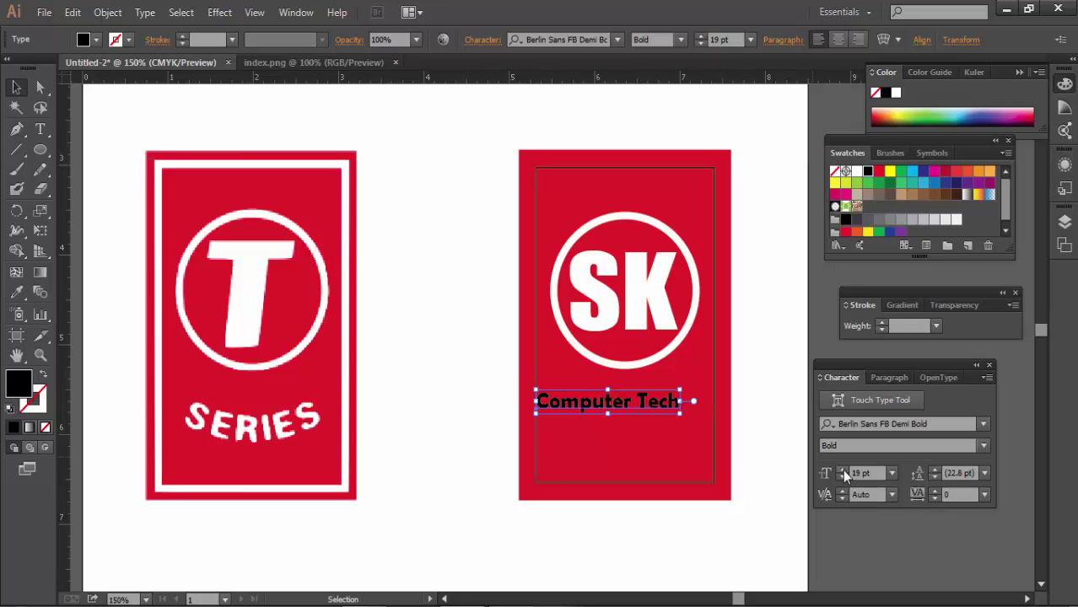
click(843, 470)
click(843, 469)
click(842, 469)
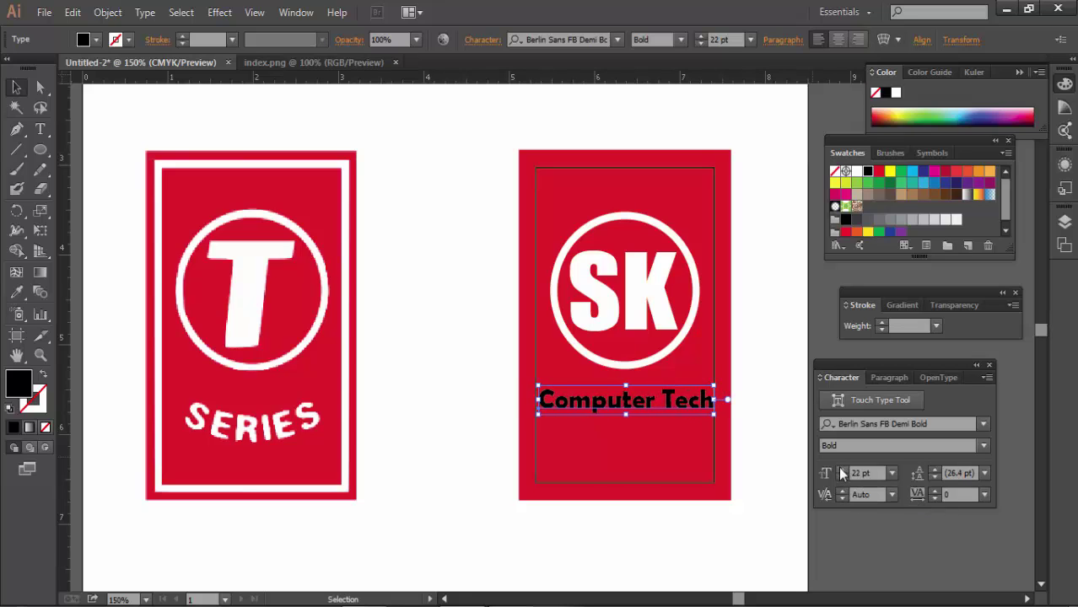
click(857, 172)
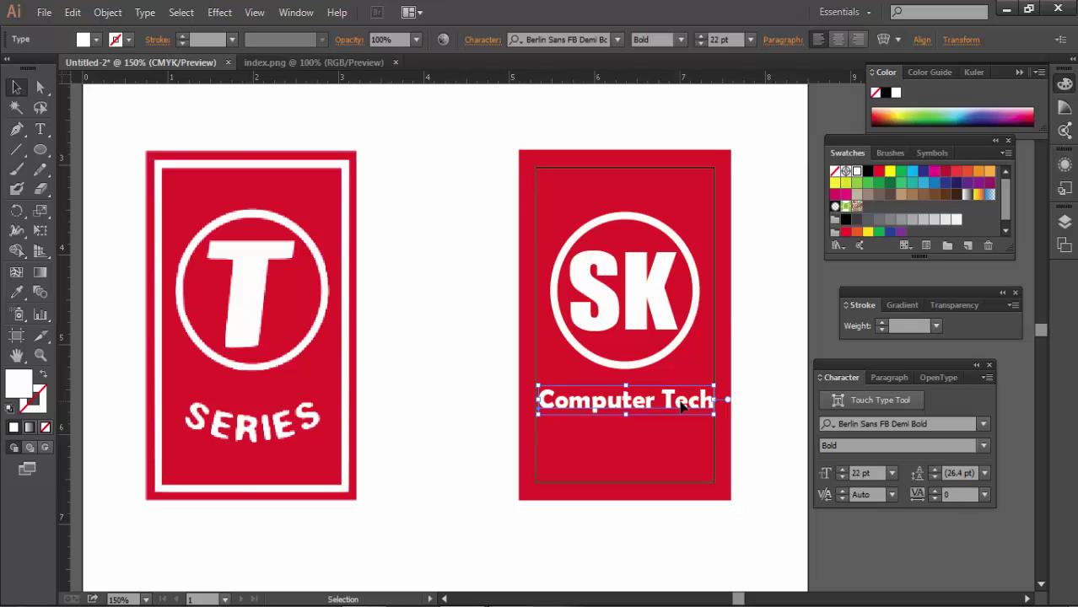
Warp the "Computer Tech" text with a horizontal Arc envelope at a bend of -29%
click(897, 38)
click(909, 57)
click(883, 39)
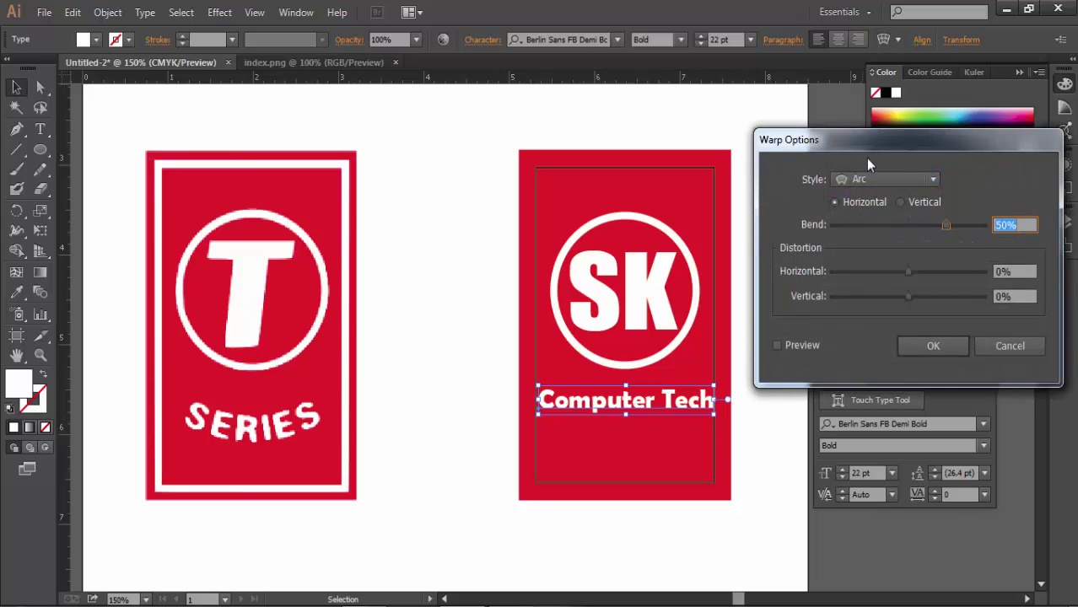
drag(867, 159, 783, 99)
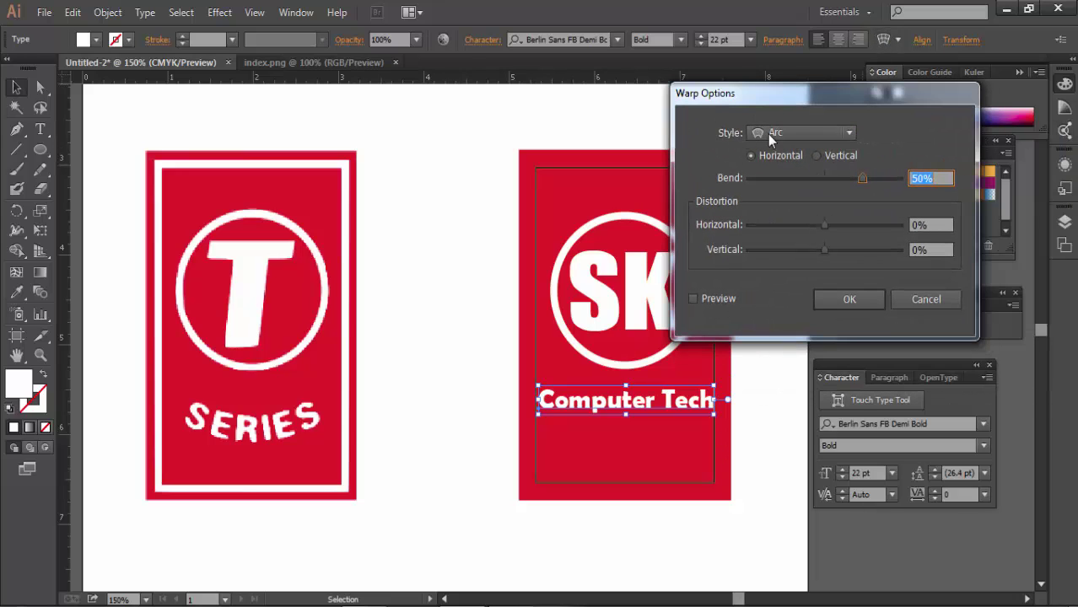
click(770, 134)
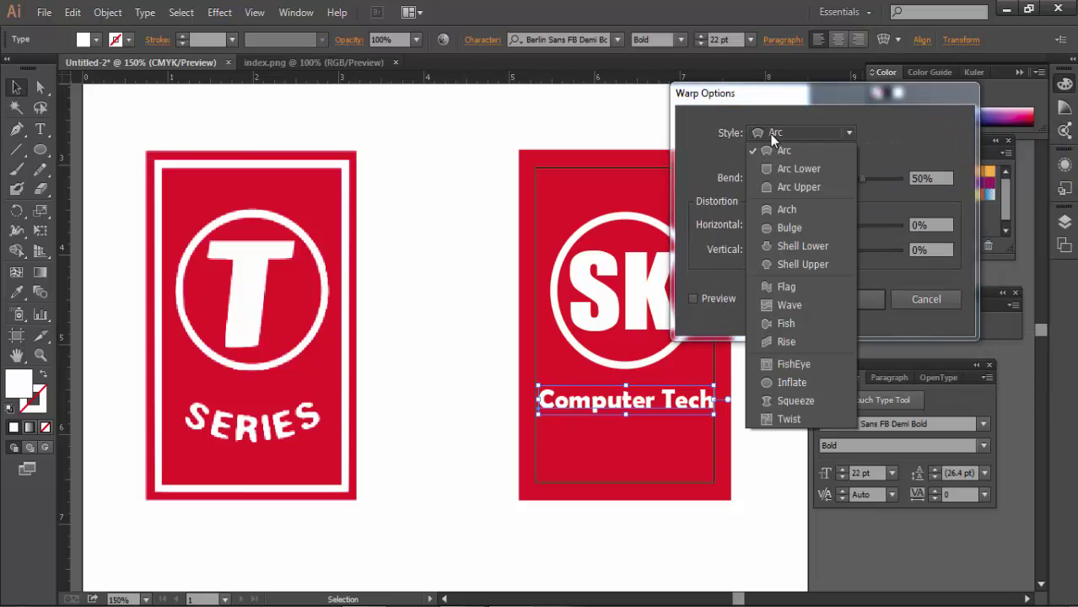
click(809, 171)
click(694, 297)
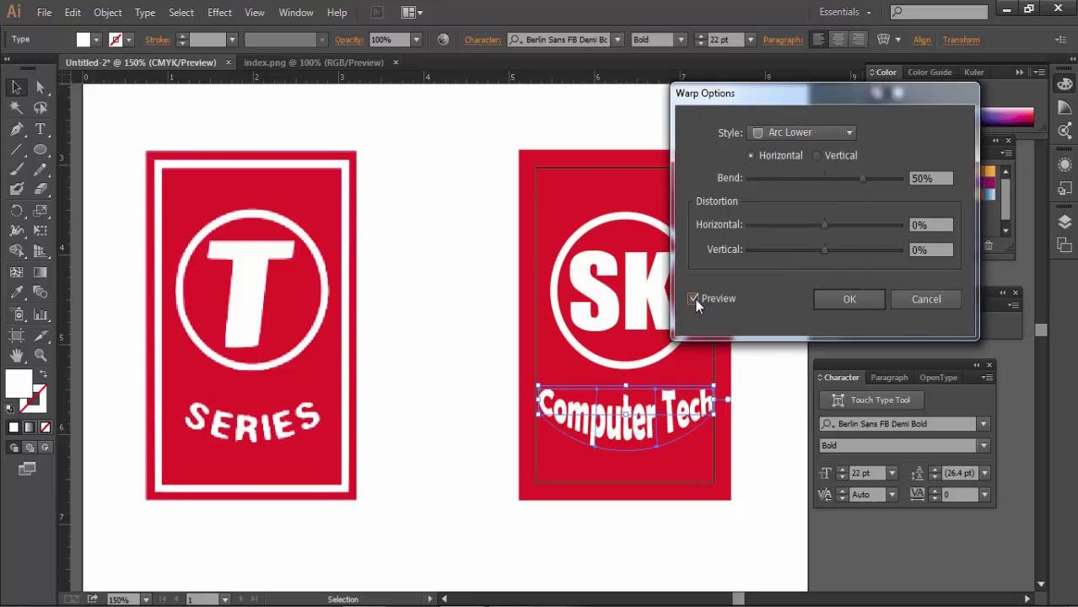
click(792, 132)
click(784, 151)
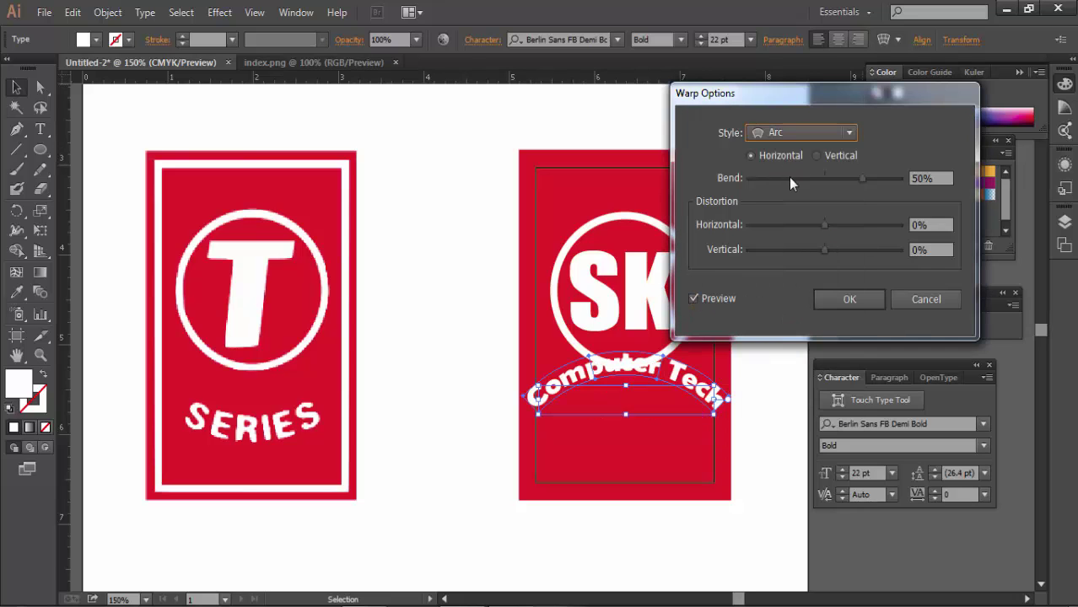
drag(857, 179, 802, 182)
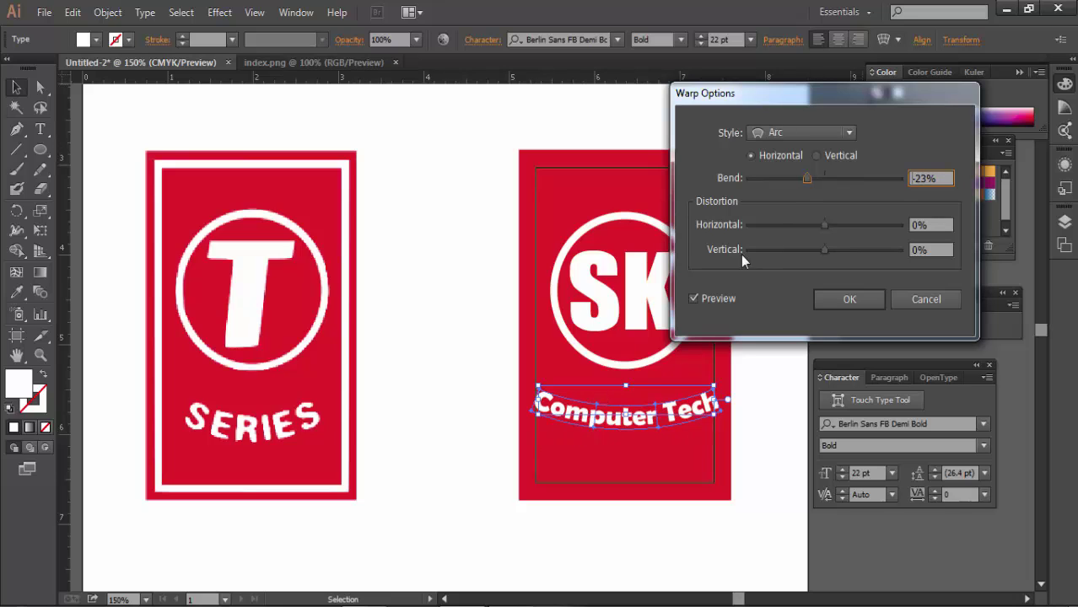
drag(803, 183, 800, 181)
click(855, 297)
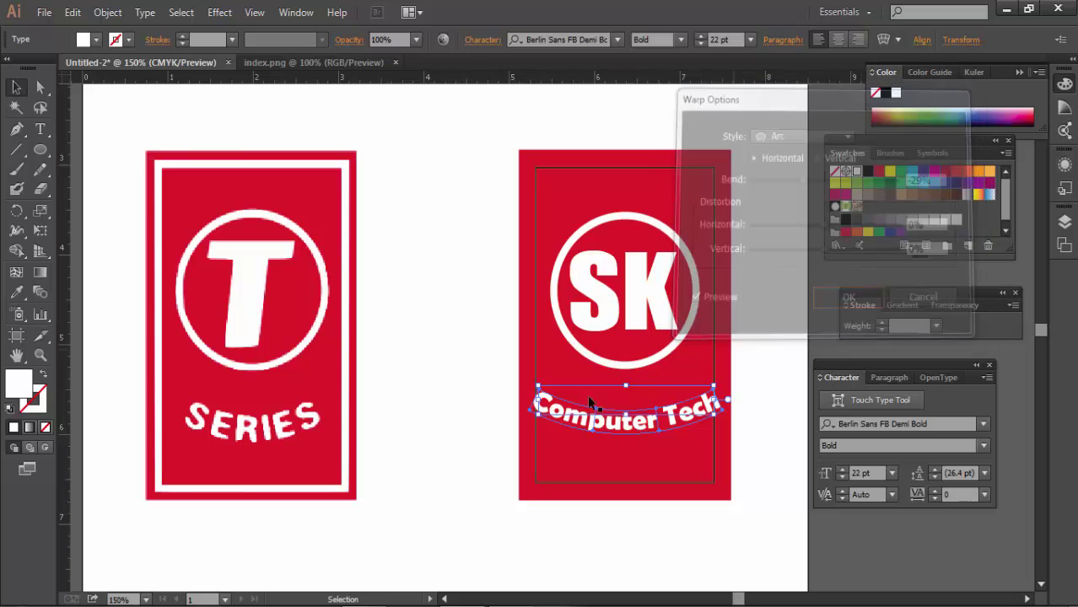
Narrow the arched "Computer Tech" text from both sides to fit inside the inner border and nudge it up towards the ring
drag(722, 409, 709, 410)
drag(530, 409, 541, 410)
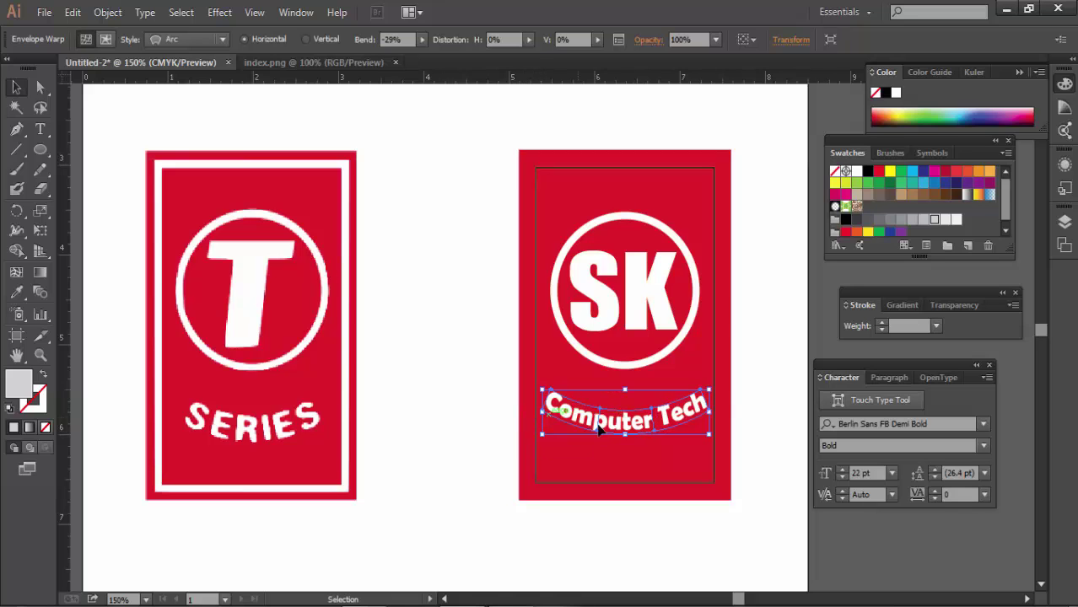
click(767, 393)
click(654, 412)
key(Up)
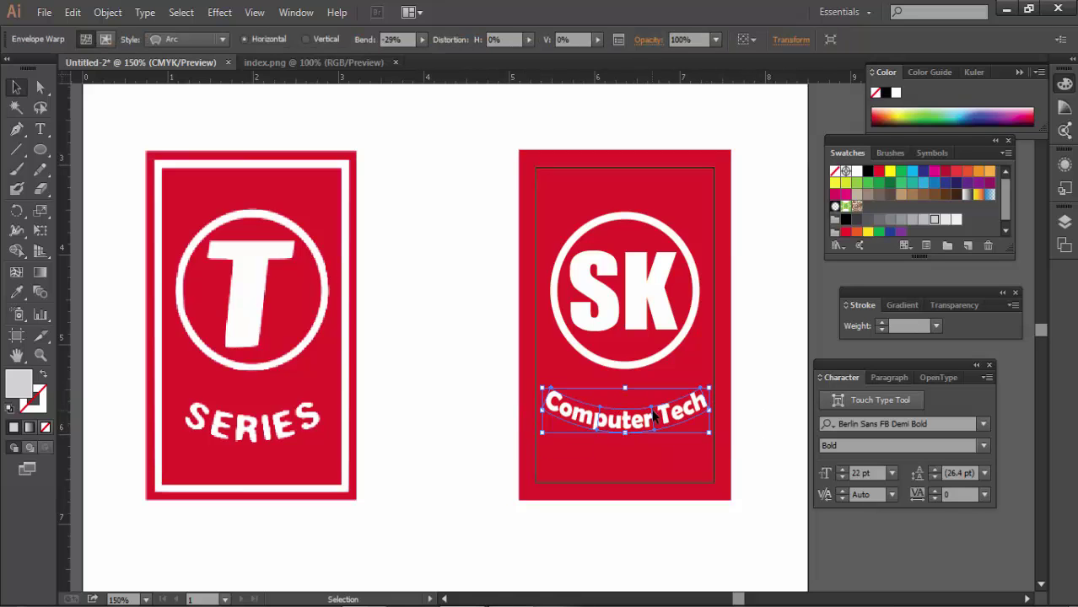
key(Up)
key(Up)
key(Up)
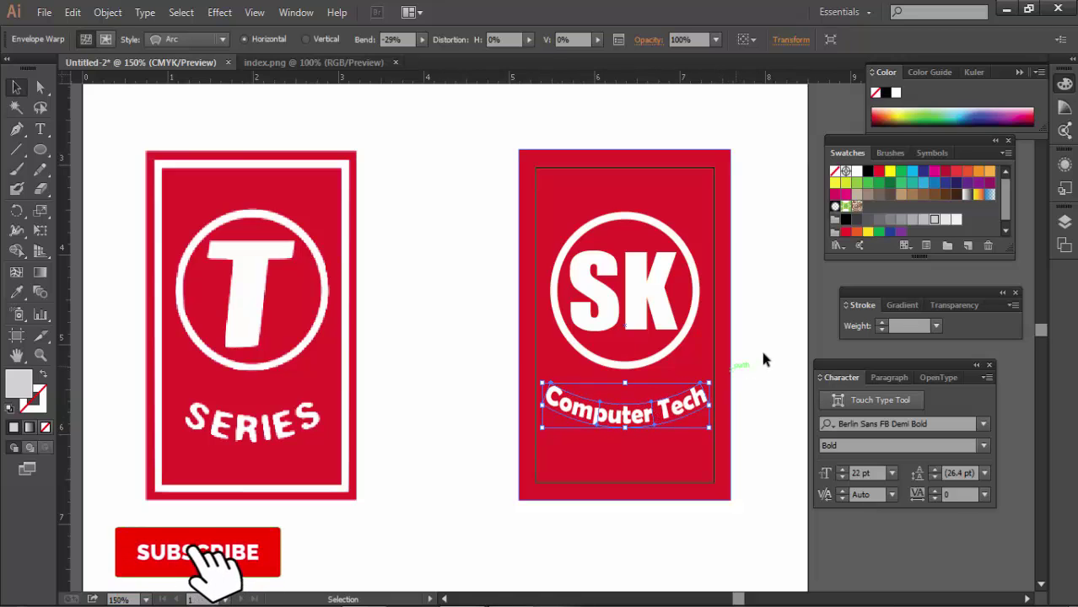
click(774, 348)
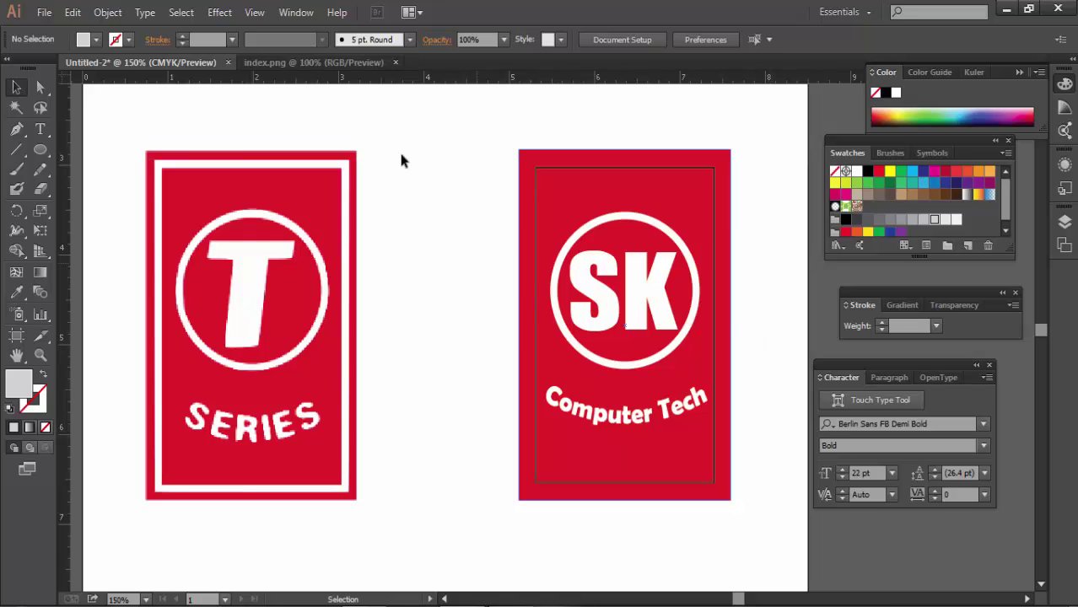
Unlock all locked objects and select the thin inner border rectangle of the SK logo
drag(466, 122, 531, 190)
click(448, 153)
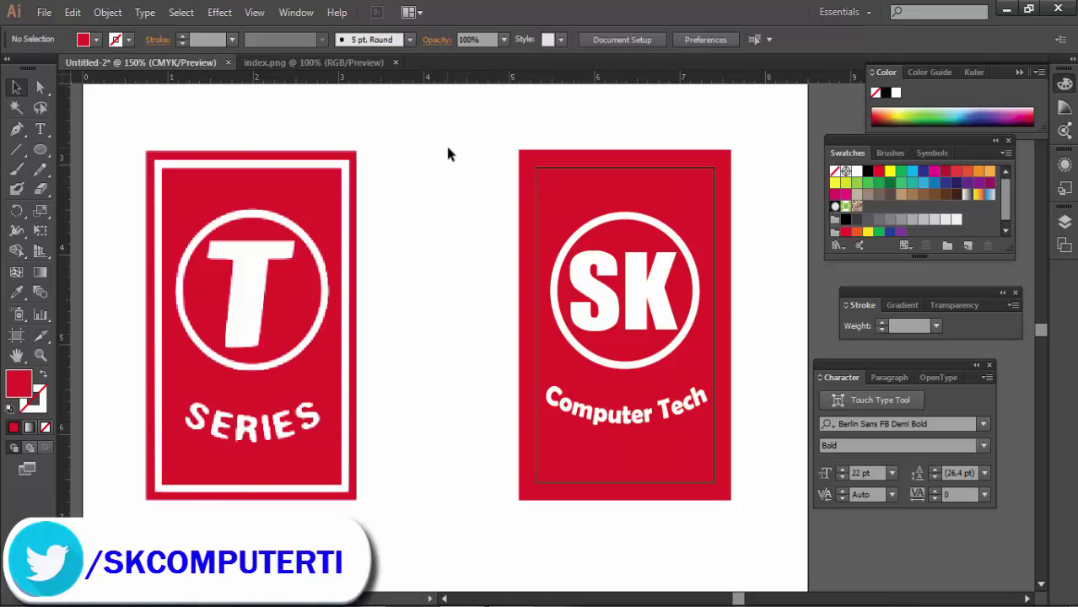
click(107, 12)
click(138, 128)
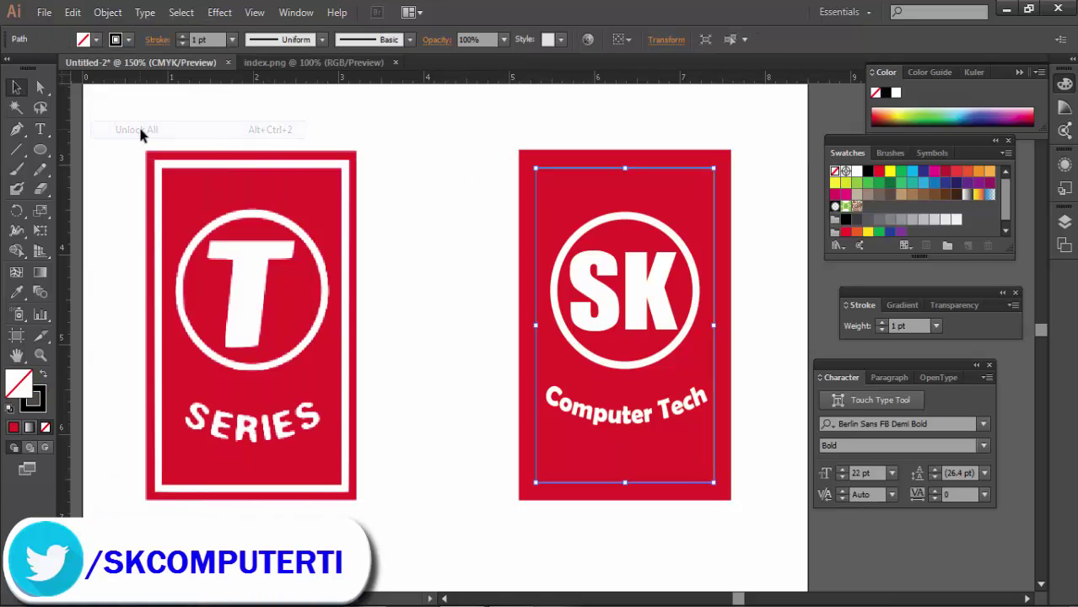
click(419, 147)
click(563, 169)
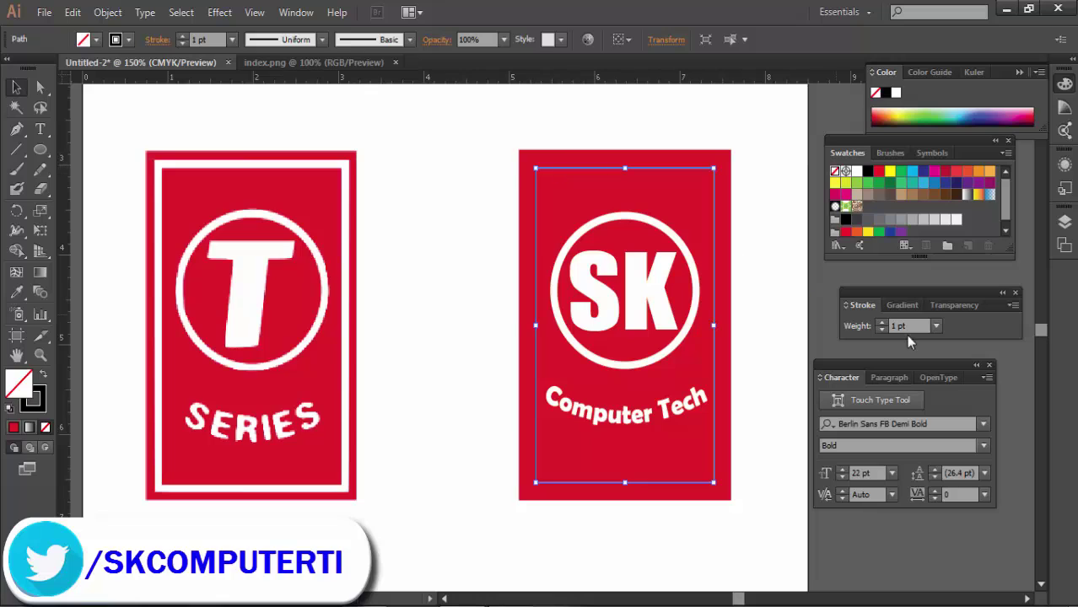
Give the inner border rectangle no fill and a white 6 pt stroke, and deselect it
click(857, 172)
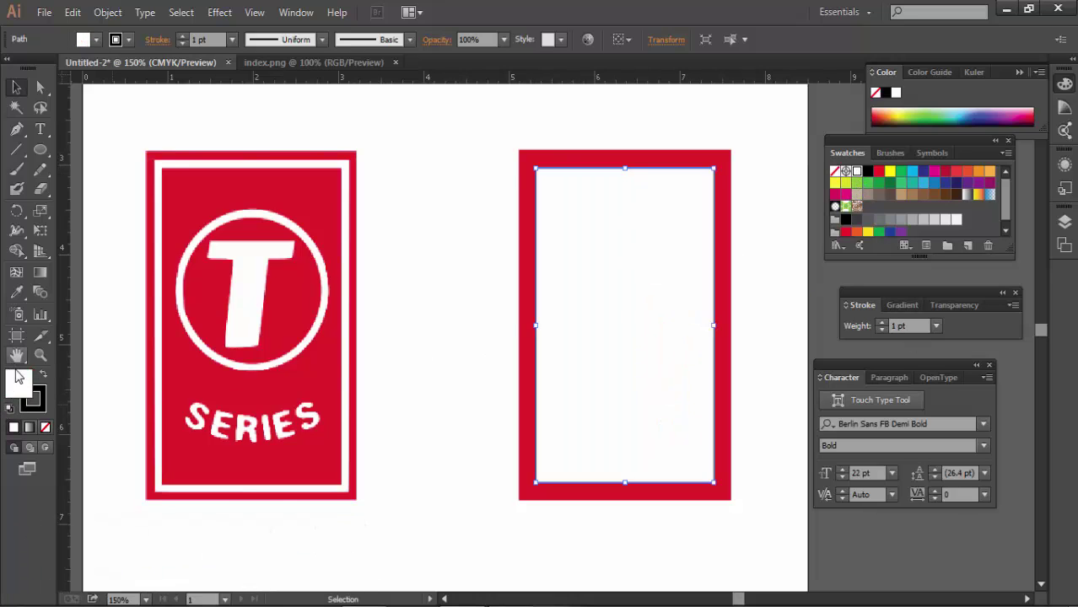
click(45, 427)
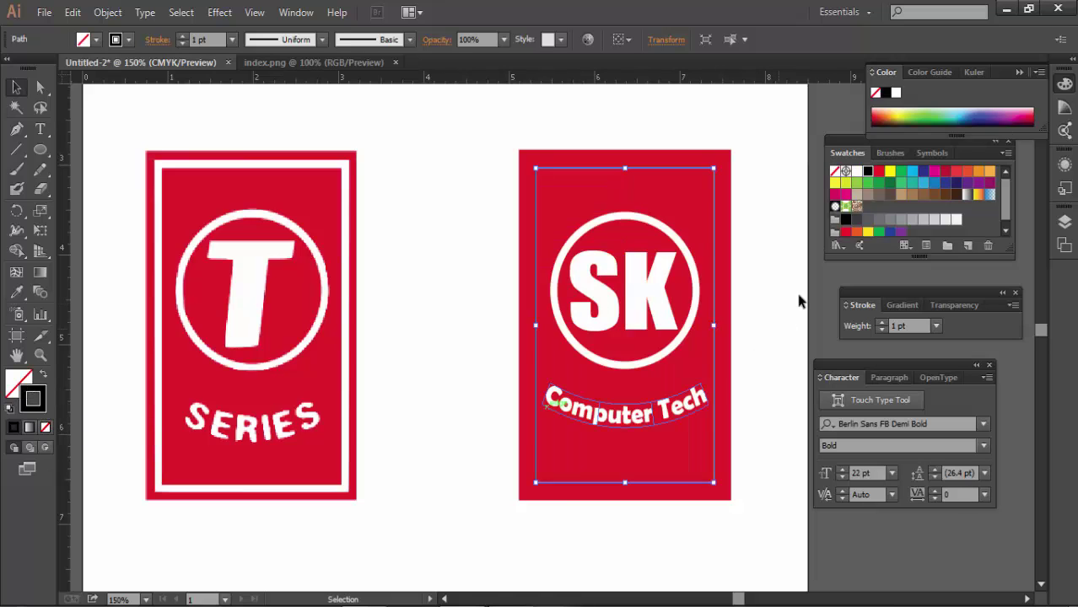
click(881, 323)
click(880, 323)
click(880, 323)
click(881, 323)
click(880, 323)
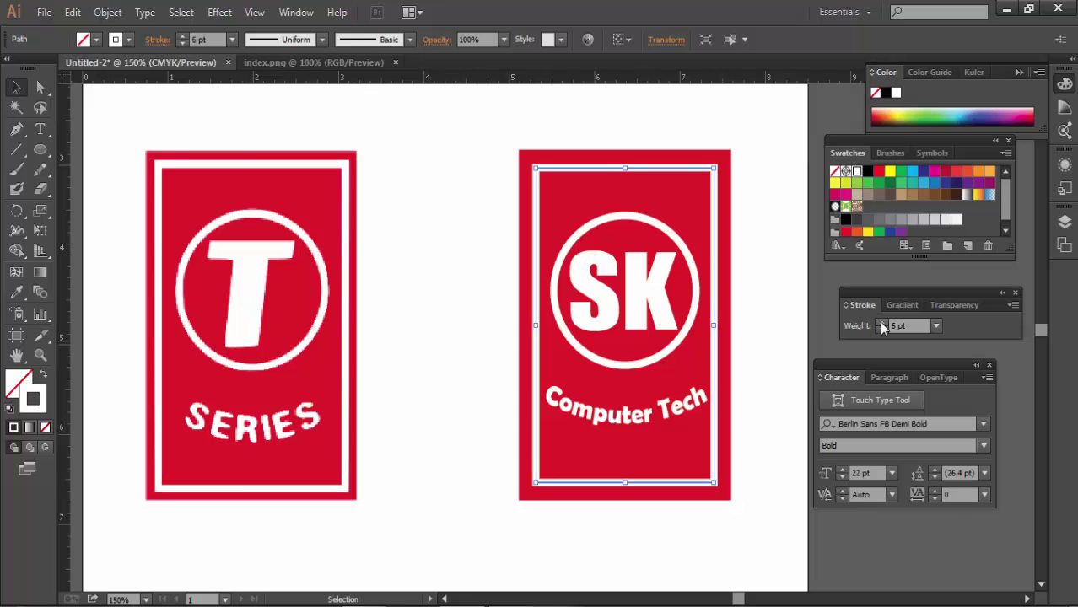
click(744, 327)
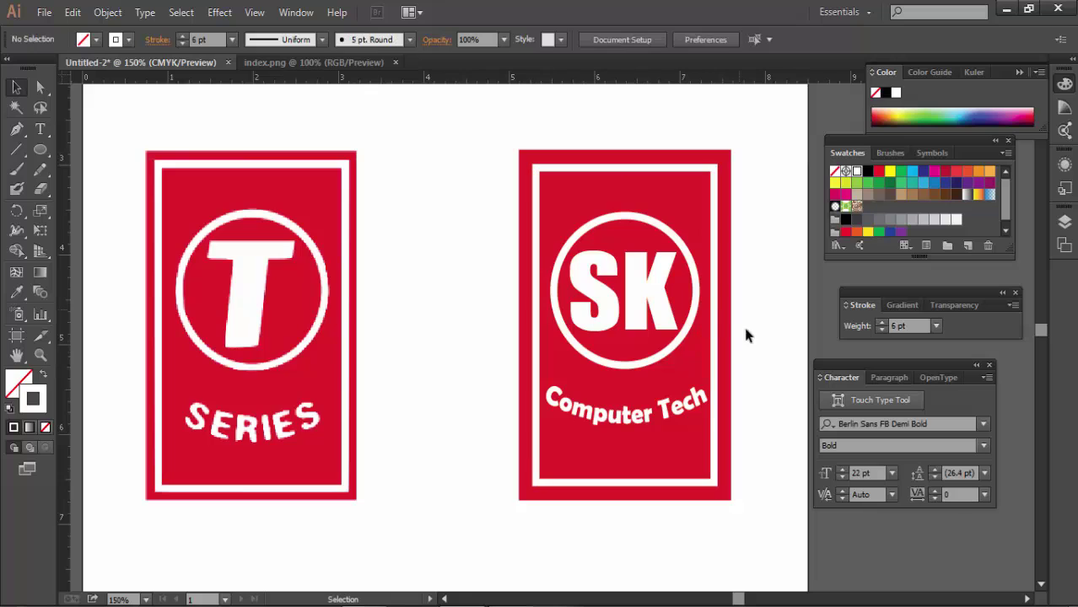
click(540, 216)
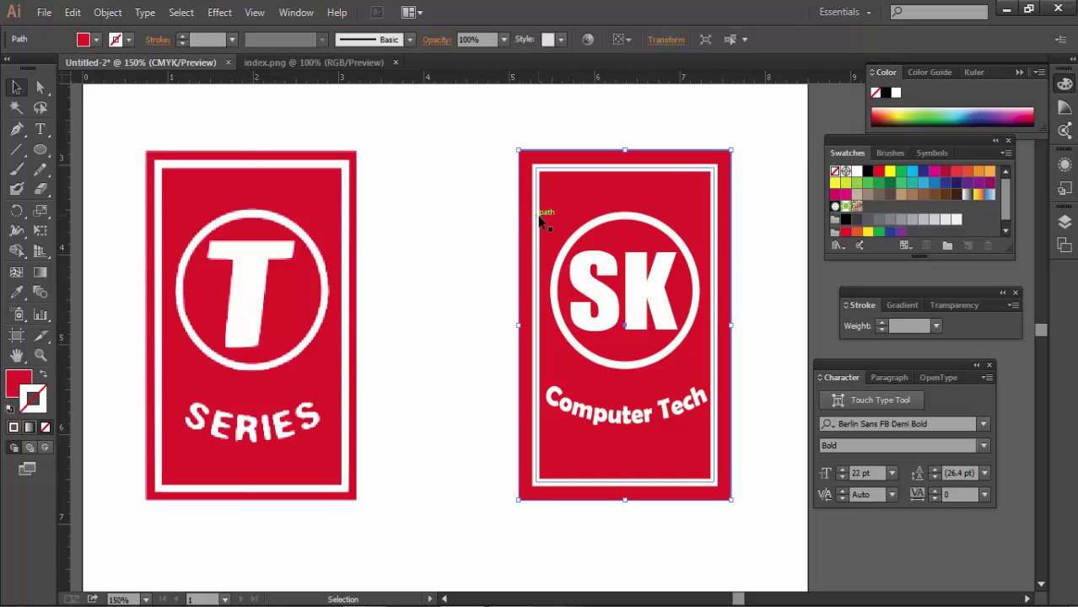
click(880, 323)
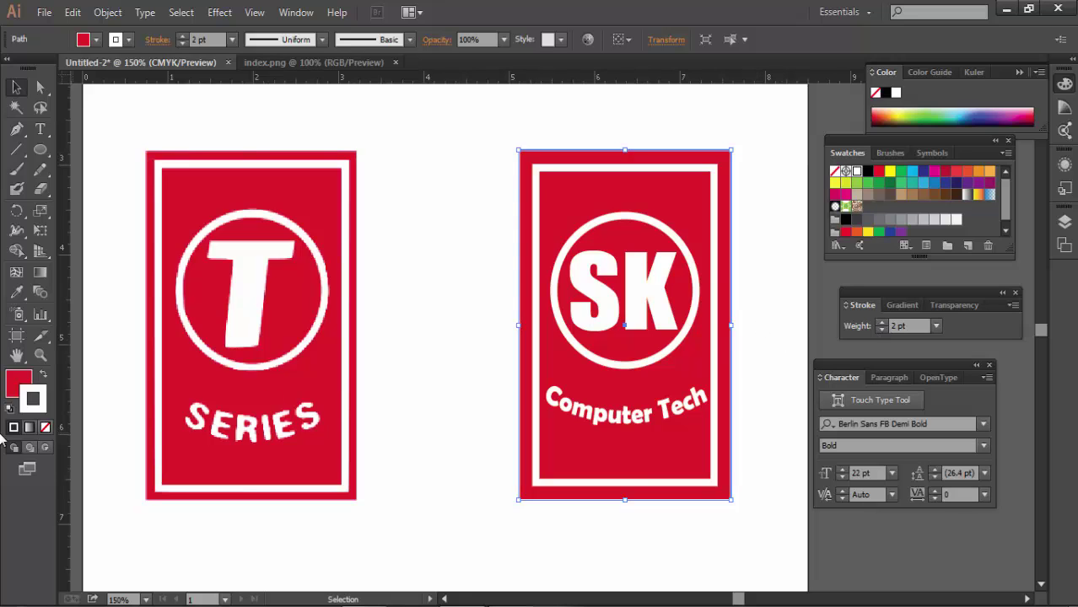
key(slash)
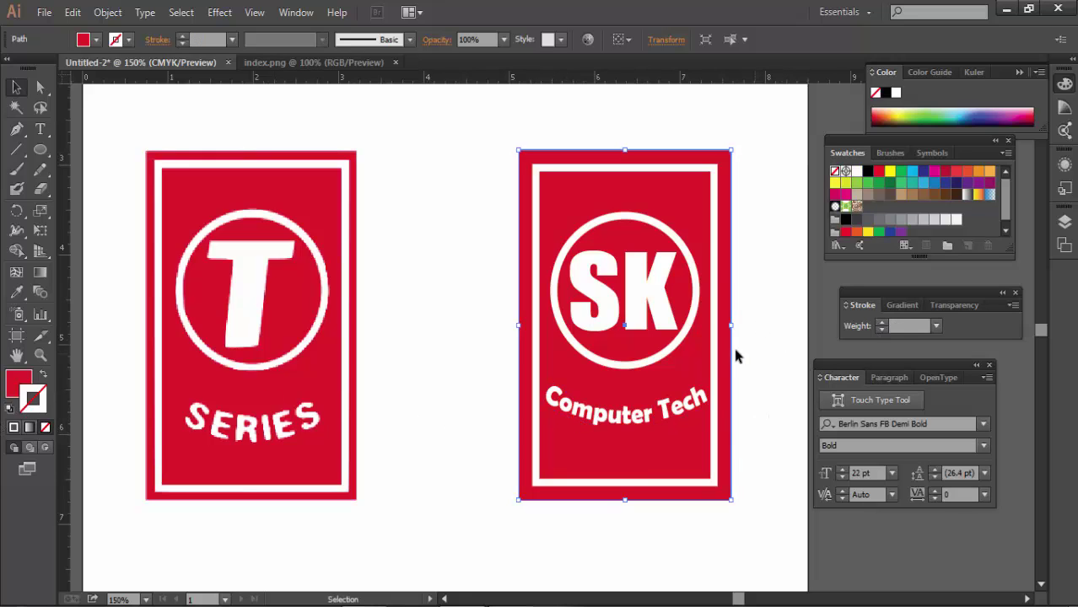
click(715, 349)
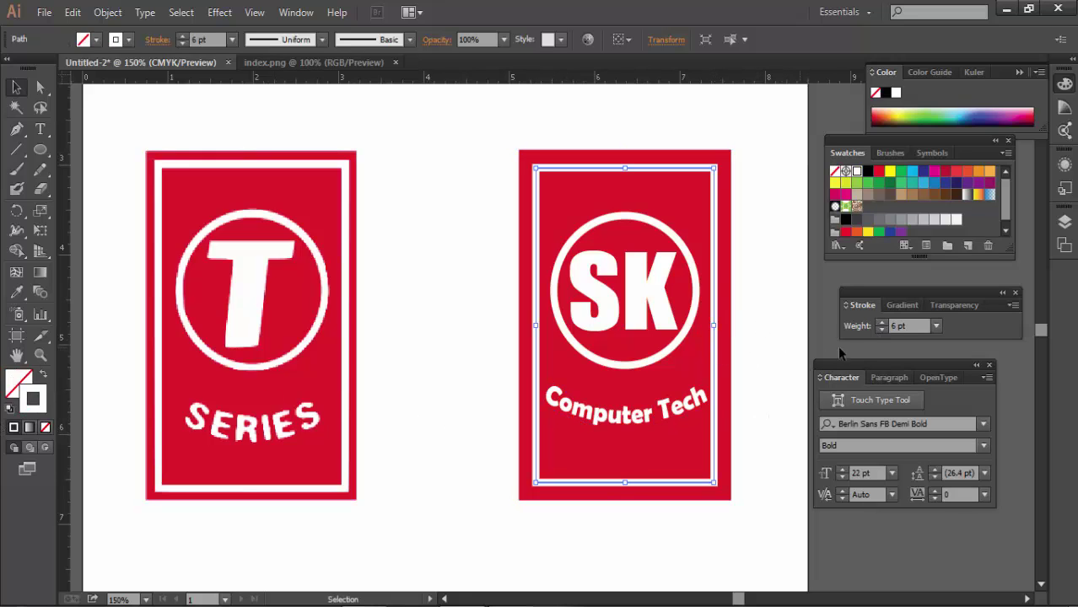
click(880, 328)
click(733, 306)
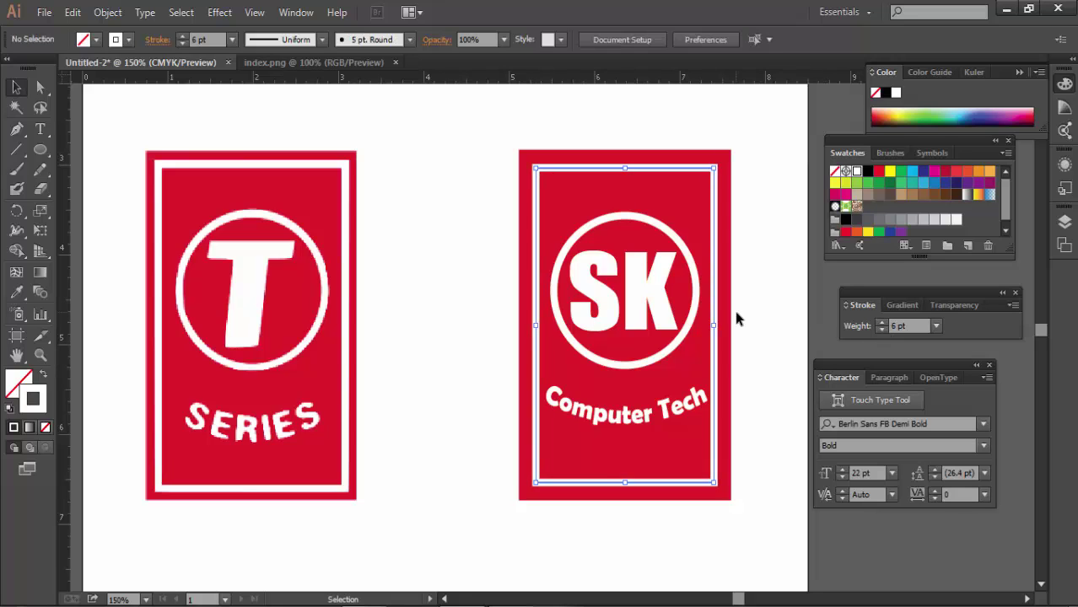
Move the complete SK logo horizontally closer to the T-Series reference image, keeping the SK lettering centred in its ring
drag(766, 105, 558, 591)
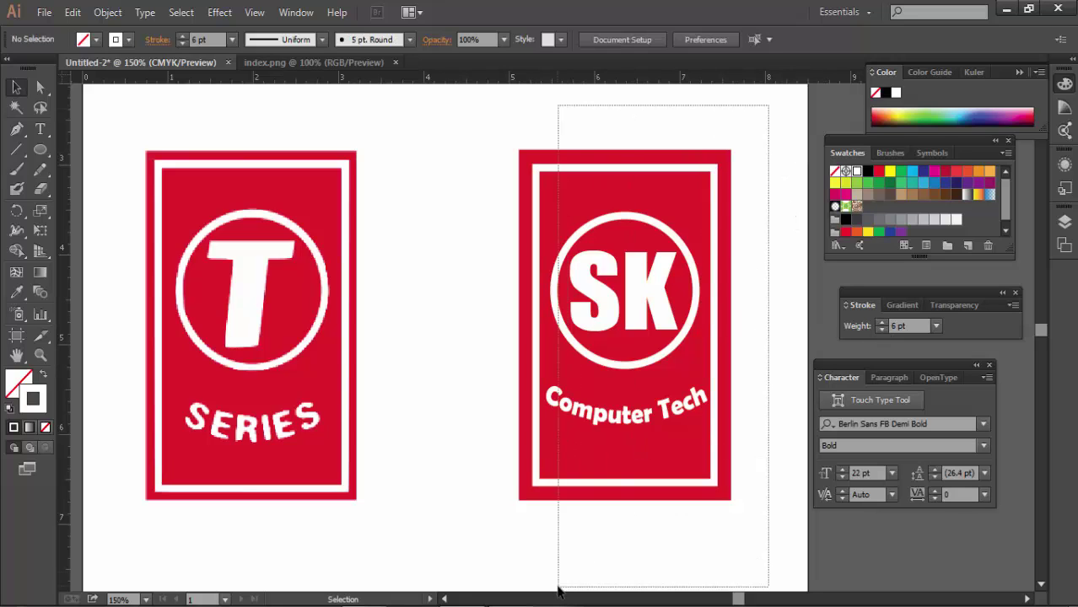
drag(605, 316, 519, 319)
click(705, 346)
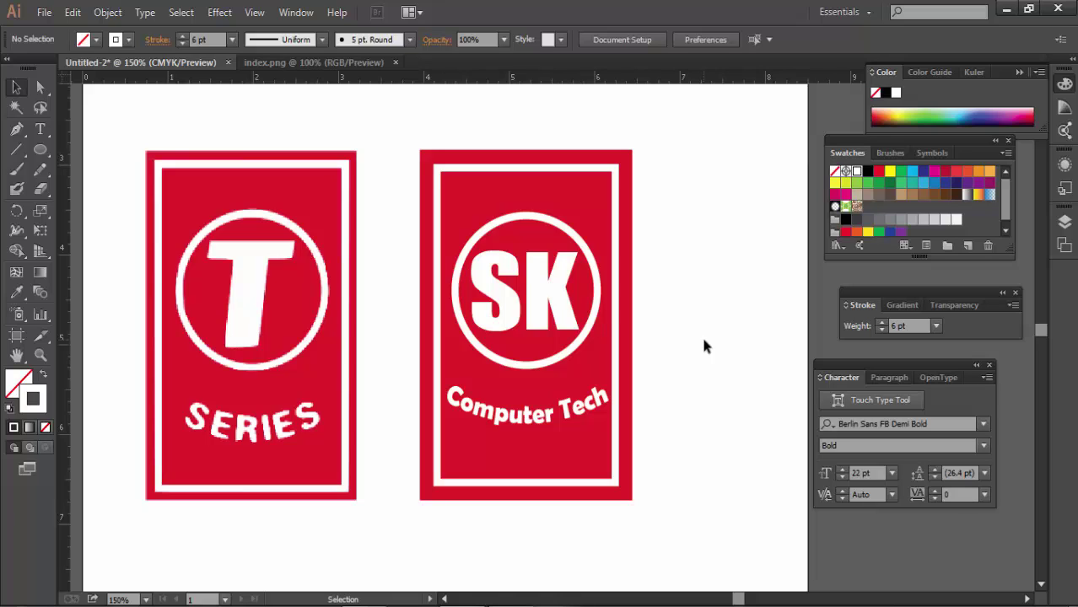
drag(556, 325, 605, 325)
key(ctrl+z)
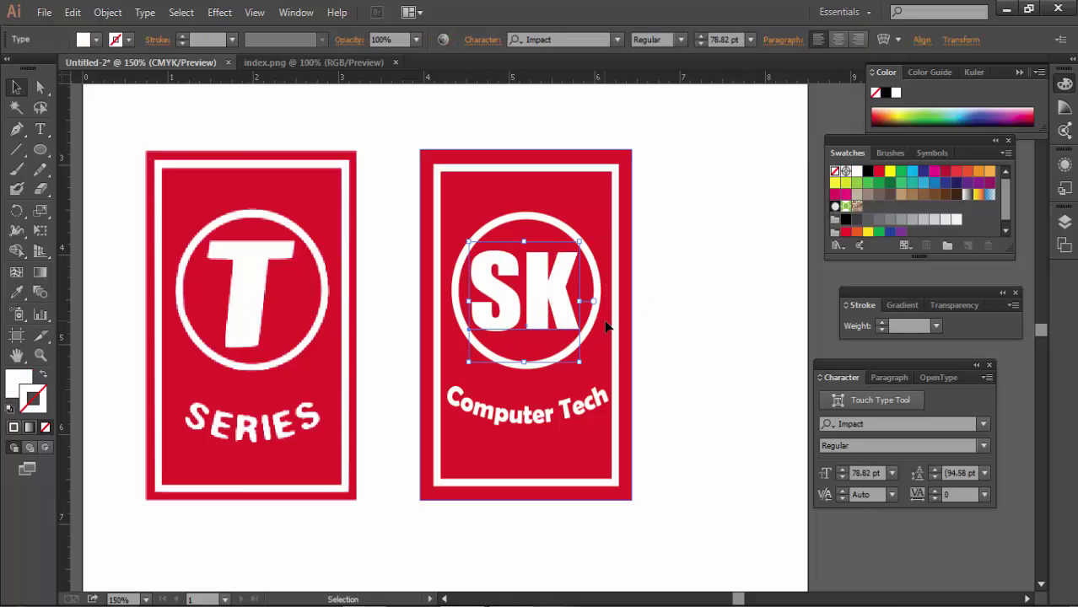